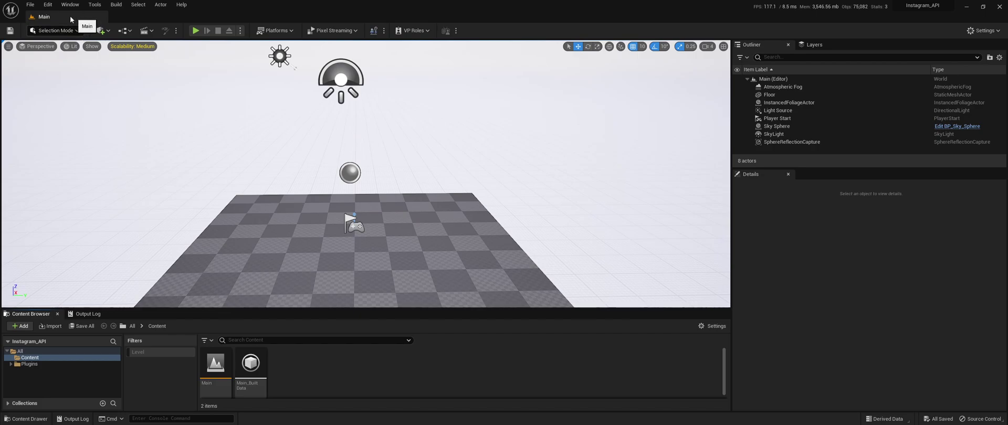
Step: Check the installed social media plugins in the Plugins window, then close it
{"action": "left_click", "coordinate": [48, 4]}
{"action": "left_click", "coordinate": [69, 124]}
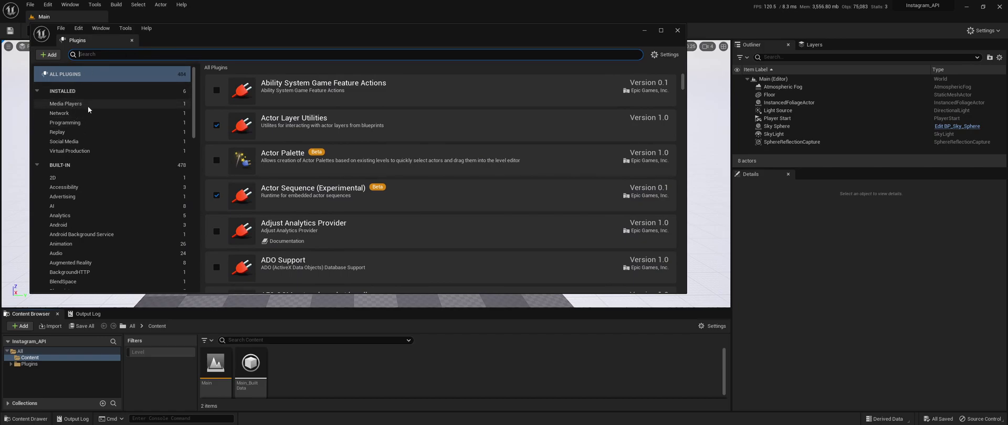
{"action": "left_click", "coordinate": [93, 142]}
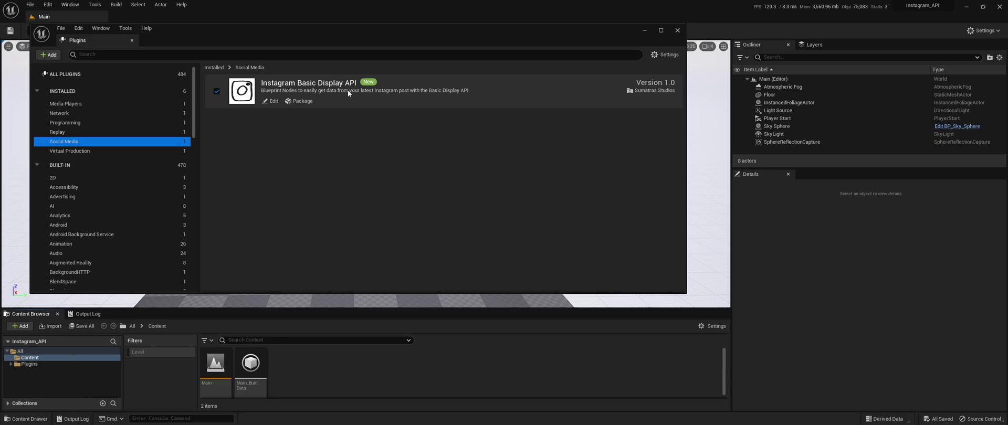
{"action": "left_click", "coordinate": [314, 311]}
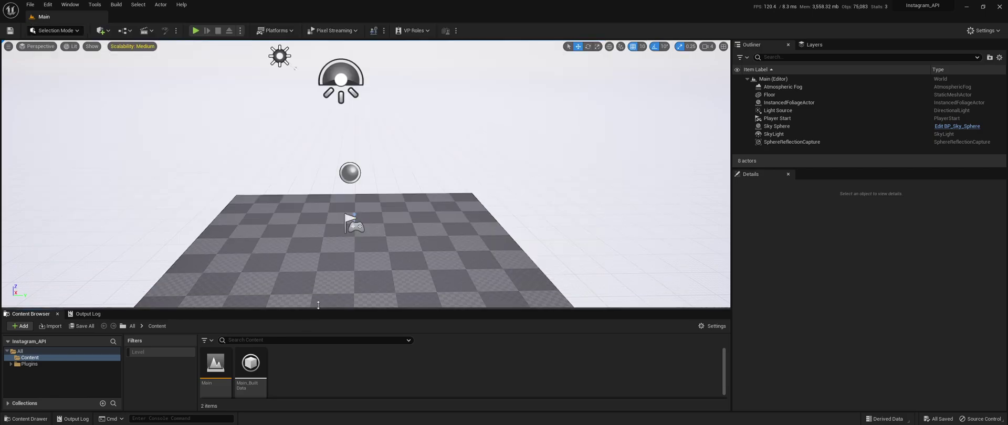
Step: Create an Actor-based Blueprint class named Instagram_API in the Content Browser
{"action": "left_click_drag", "start_coordinate": [314, 310], "coordinate": [314, 243]}
{"action": "right_click", "coordinate": [301, 301]}
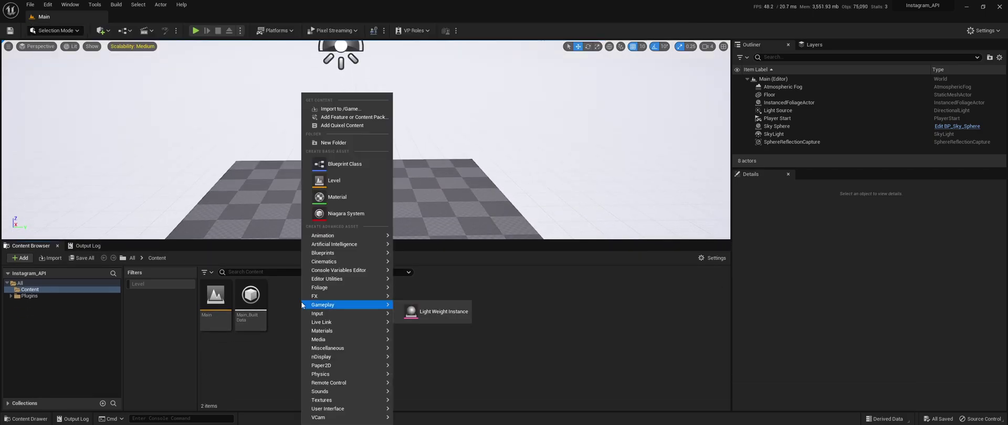
{"action": "left_click", "coordinate": [355, 162]}
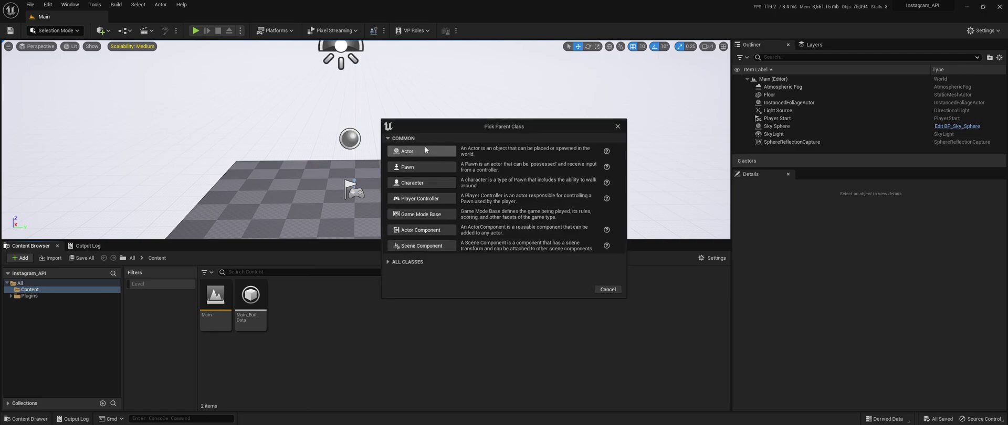
{"action": "left_click", "coordinate": [423, 150]}
{"action": "type", "text": "I"}
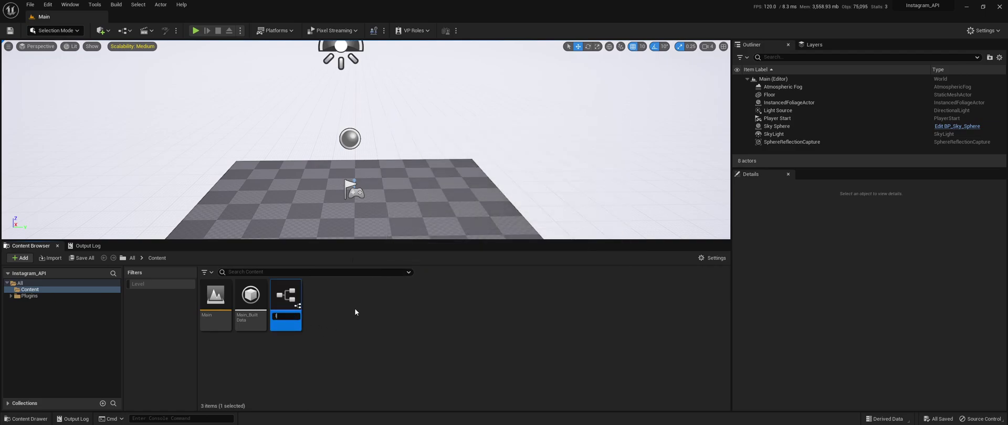
{"action": "type", "text": "nstaGr"}
{"action": "key", "text": "BackSpace"}
{"action": "key", "text": "BackSpace"}
{"action": "type", "text": "gram_API"}
{"action": "key", "text": "Return"}
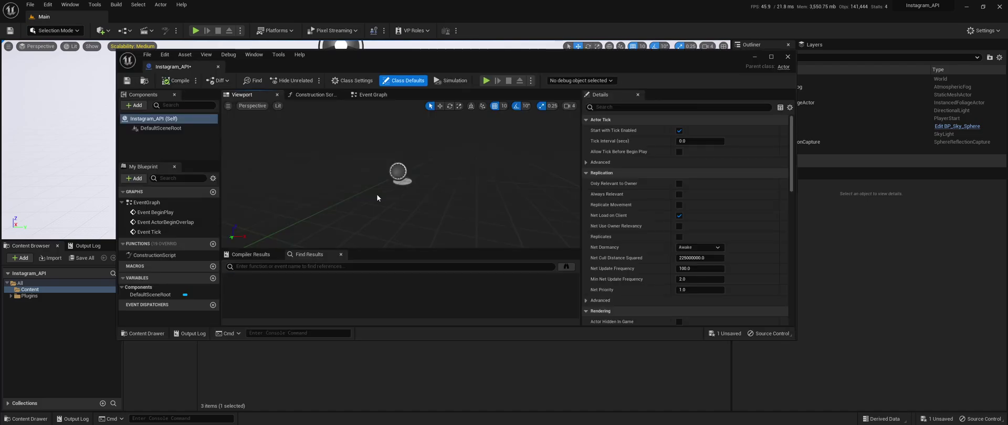
Step: Add a Get Instagram UserID (Basic Display API) node to the Event Graph by searching 'instagra'
{"action": "left_click_drag", "start_coordinate": [435, 64], "coordinate": [460, 38]}
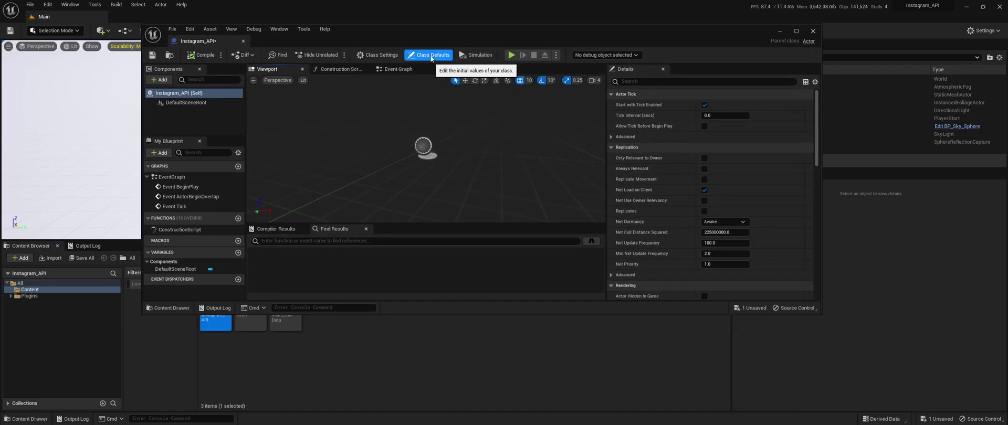
{"action": "left_click", "coordinate": [399, 68]}
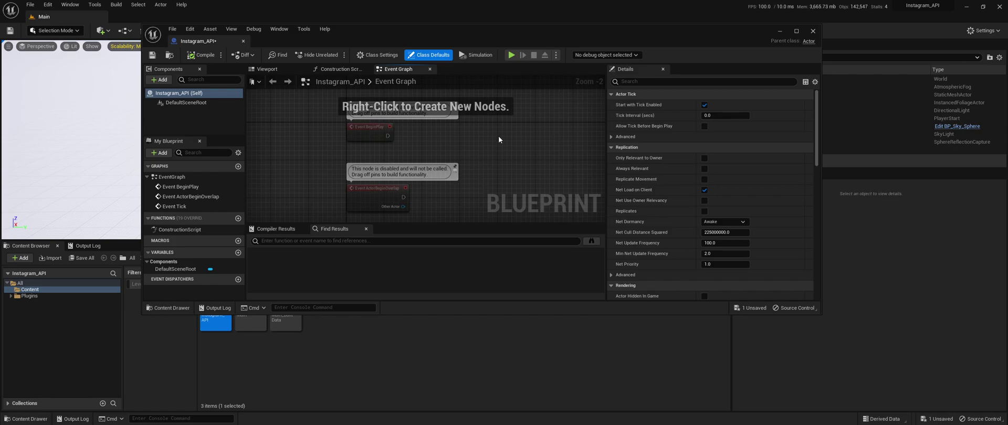
{"action": "right_click", "coordinate": [403, 137]}
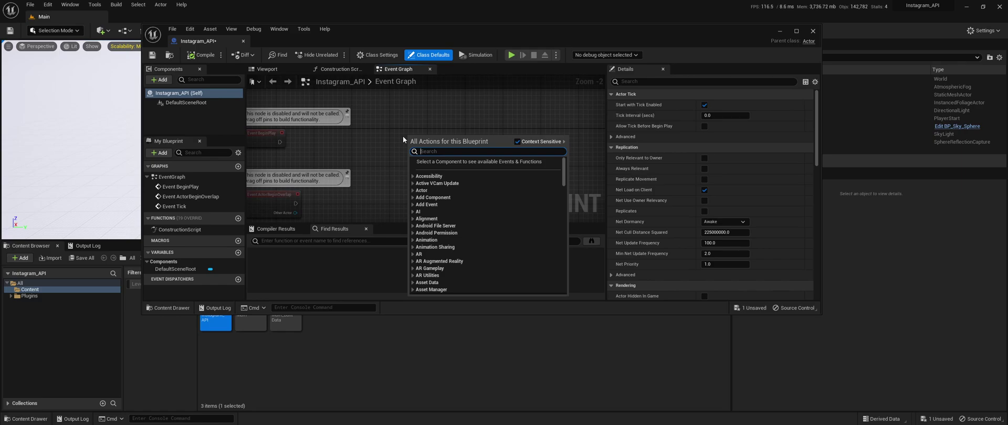
{"action": "type", "text": "instagra"}
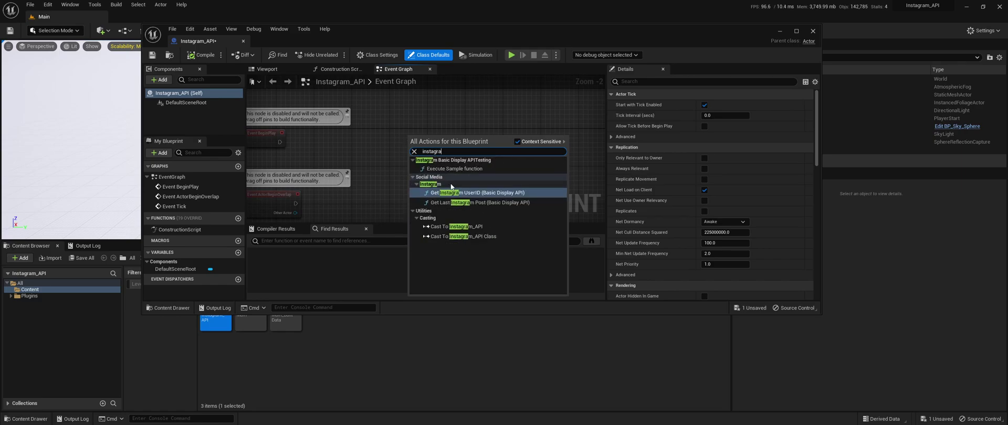
{"action": "left_click", "coordinate": [490, 194]}
{"action": "right_click_drag", "start_coordinate": [530, 118], "coordinate": [440, 128]}
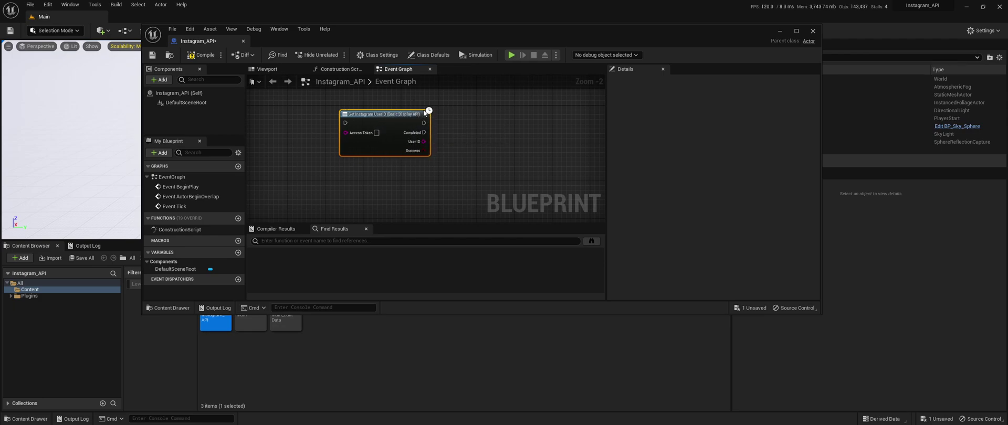
{"action": "key", "text": "Home"}
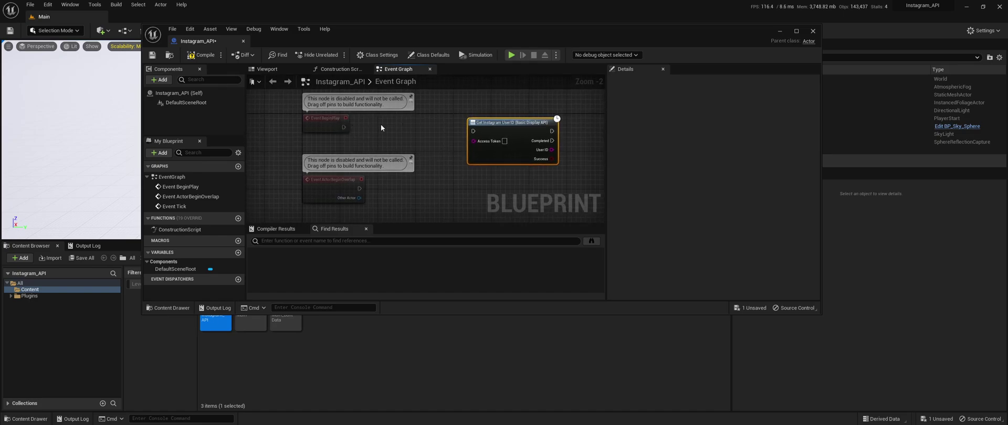
Step: Connect BeginPlay's execution output to the Get Instagram UserID node
{"action": "left_click_drag", "start_coordinate": [344, 127], "coordinate": [474, 131]}
{"action": "right_click_drag", "start_coordinate": [430, 137], "coordinate": [358, 128]}
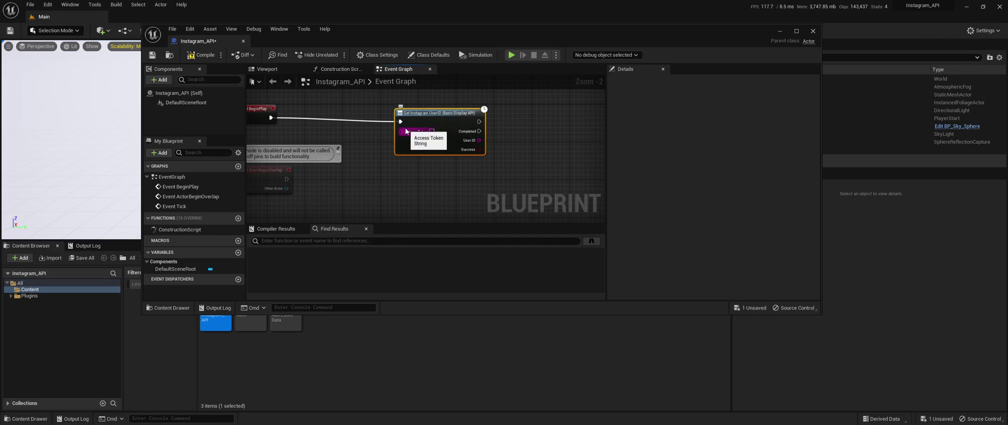
{"action": "right_click_drag", "start_coordinate": [349, 143], "coordinate": [391, 152]}
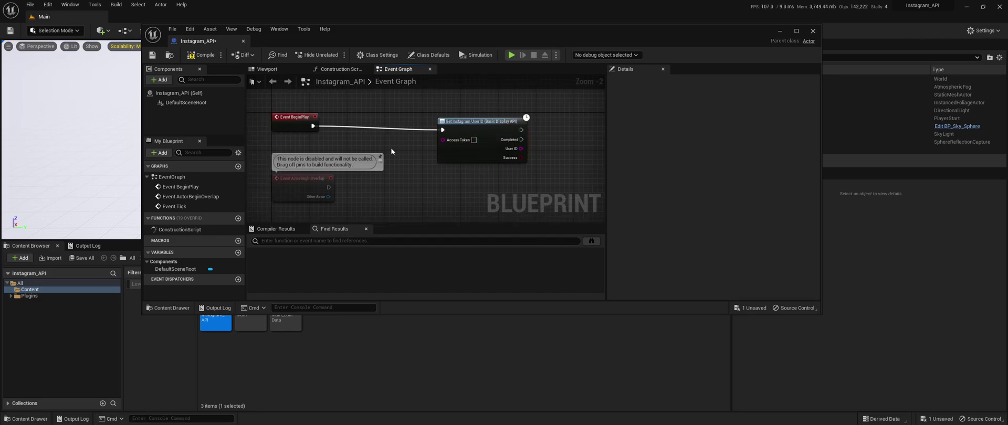
Step: Add a String variable named Access Token, then compile and save the blueprint
{"action": "left_click", "coordinate": [237, 253]}
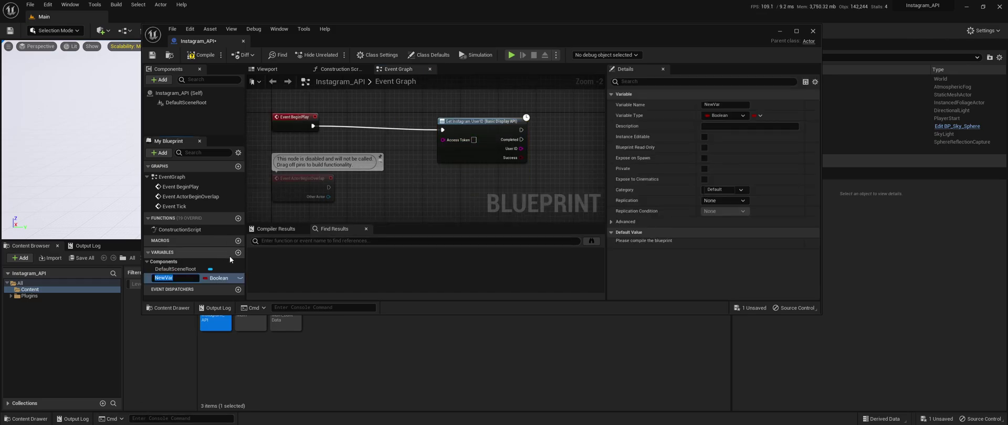
{"action": "left_click", "coordinate": [219, 281]}
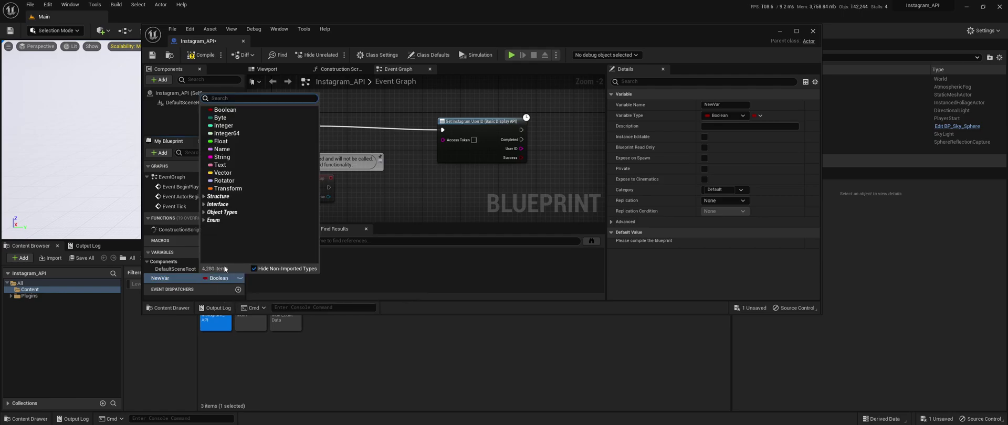
{"action": "left_click", "coordinate": [231, 157]}
{"action": "left_click", "coordinate": [719, 105]}
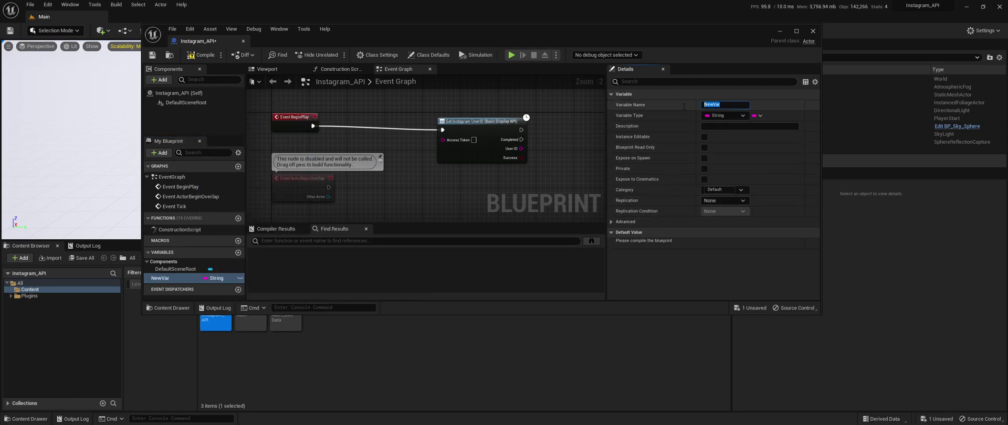
{"action": "type", "text": "Access Toke"}
{"action": "type", "text": "n"}
{"action": "key", "text": "Return"}
{"action": "left_click", "coordinate": [202, 55]}
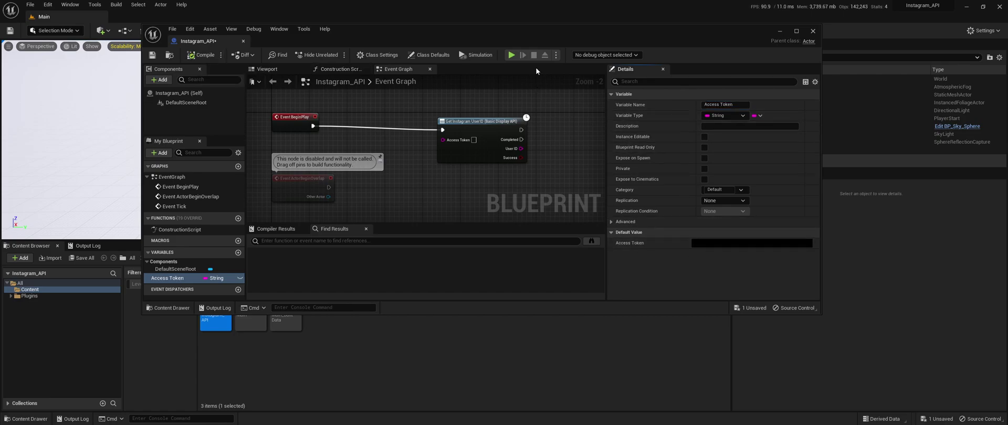
{"action": "left_click", "coordinate": [152, 55]}
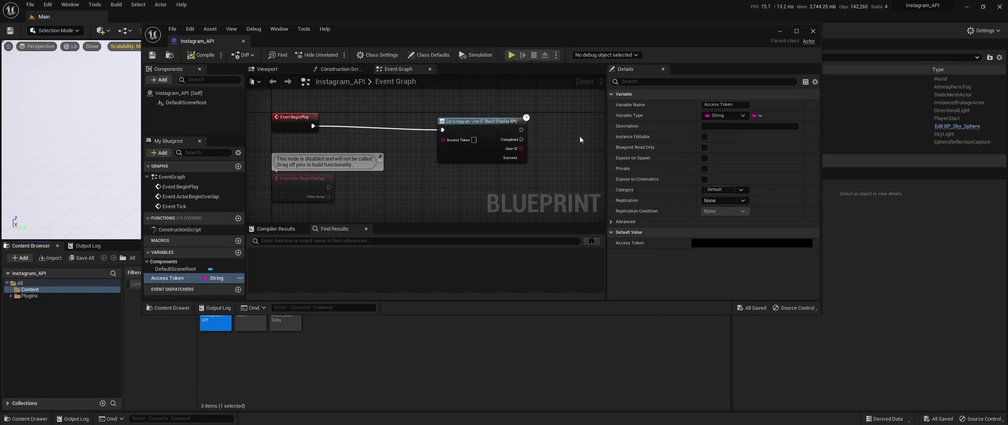
{"action": "left_click", "coordinate": [187, 270]}
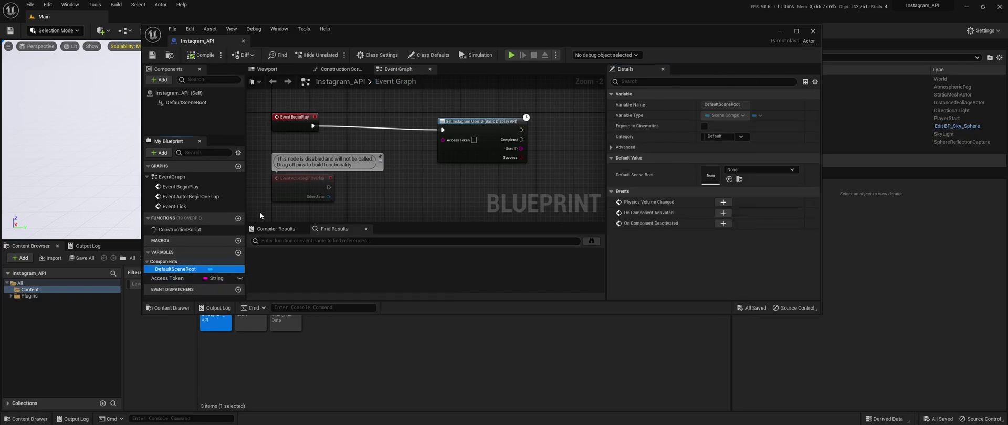
Step: Add an Access Token getter and wire it into Get Instagram UserID
{"action": "mouse_move", "coordinate": [167, 278]}
{"action": "left_mouse_down"}
{"action": "mouse_move", "coordinate": [382, 192]}
{"action": "mouse_move", "coordinate": [443, 139]}
{"action": "left_mouse_up"}
{"action": "left_click", "coordinate": [394, 196]}
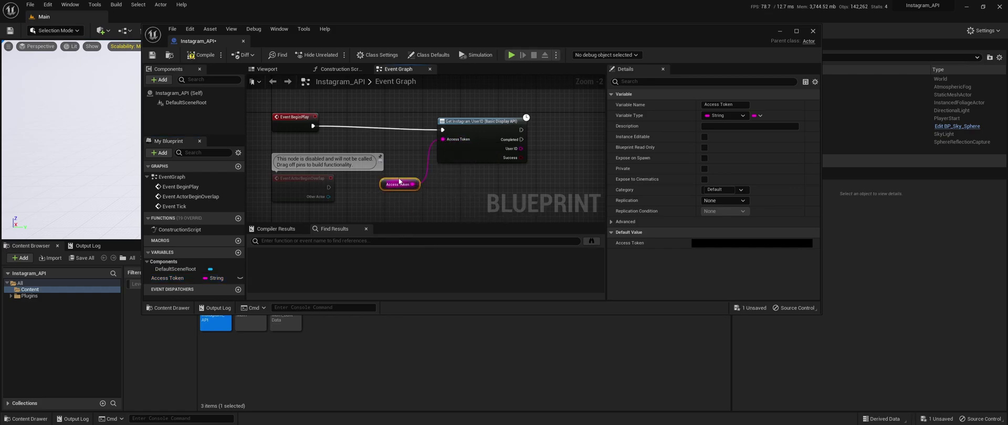
{"action": "left_click_drag", "start_coordinate": [398, 180], "coordinate": [394, 137]}
{"action": "right_click_drag", "start_coordinate": [394, 138], "coordinate": [315, 140]}
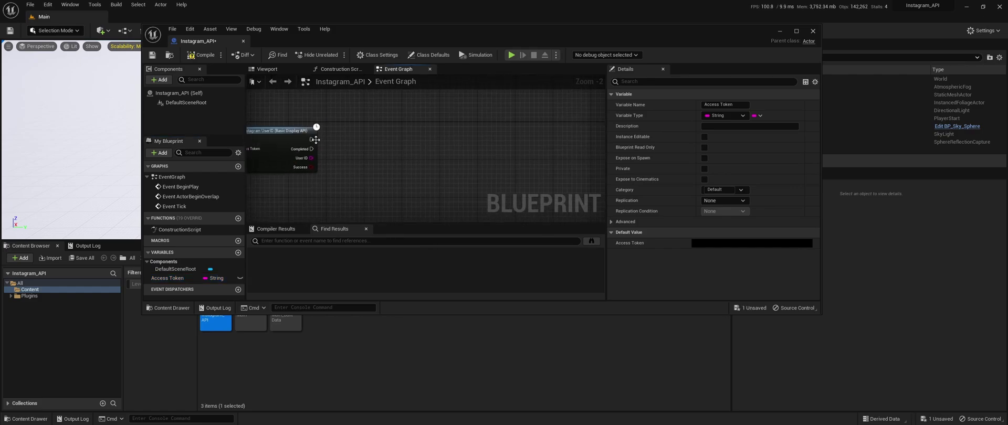
Step: Add a Print String after Completed that prints the Success result, and save
{"action": "left_click_drag", "start_coordinate": [311, 149], "coordinate": [375, 122]}
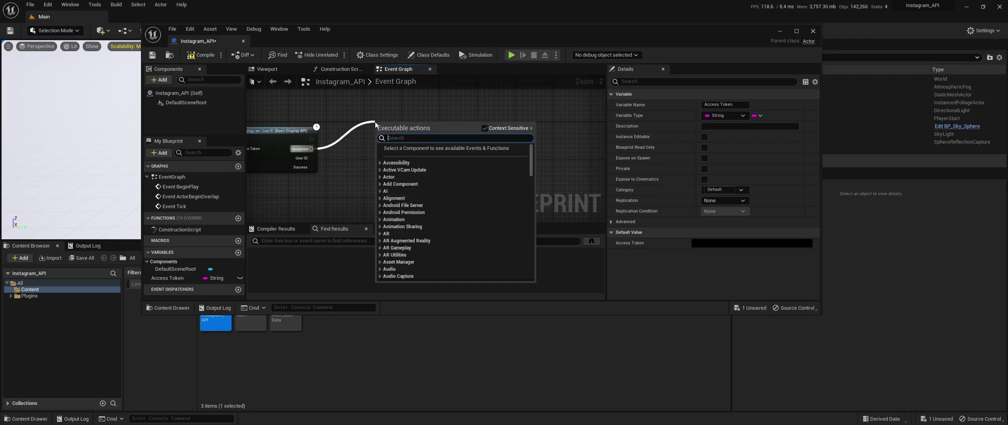
{"action": "type", "text": "print"}
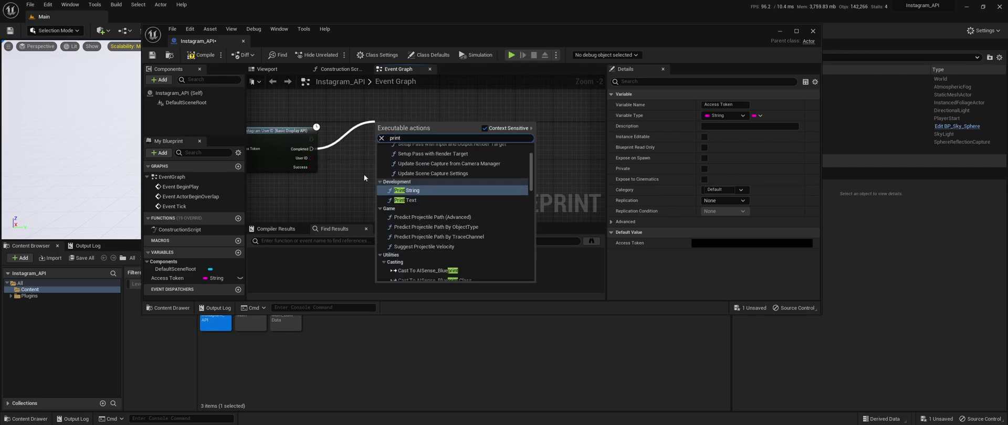
{"action": "left_click", "coordinate": [419, 190]}
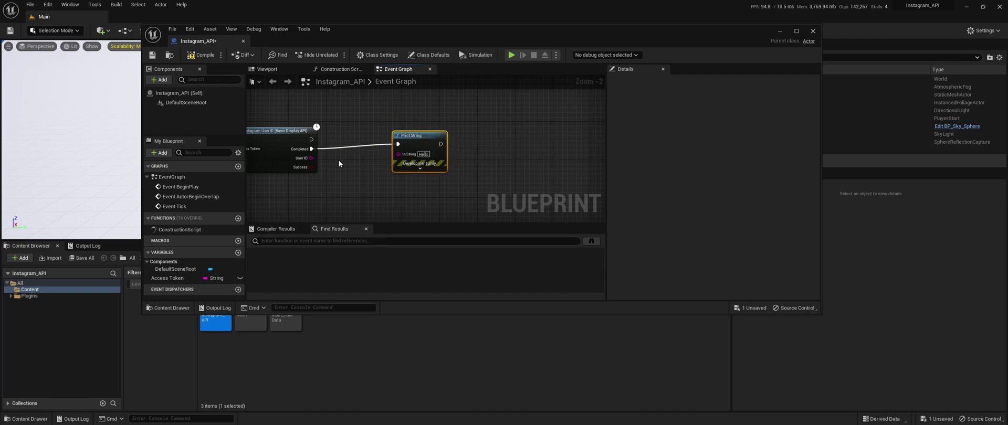
{"action": "left_click_drag", "start_coordinate": [310, 167], "coordinate": [418, 161]}
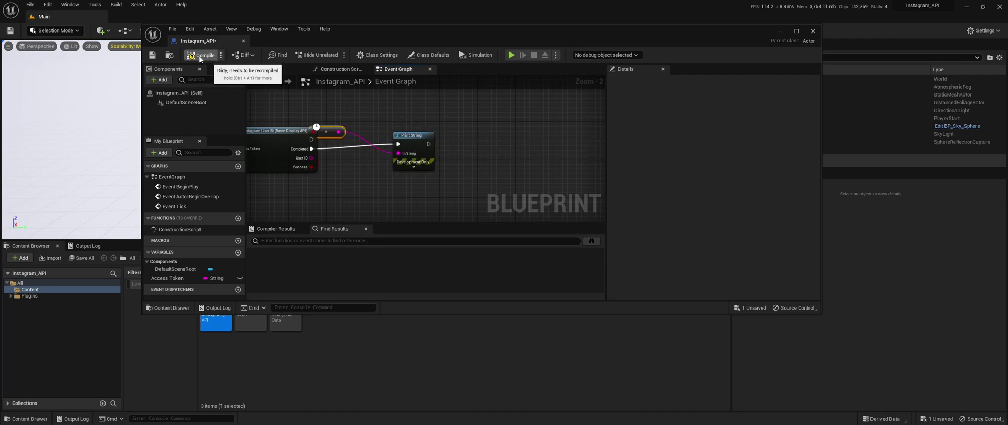
{"action": "left_click", "coordinate": [152, 55]}
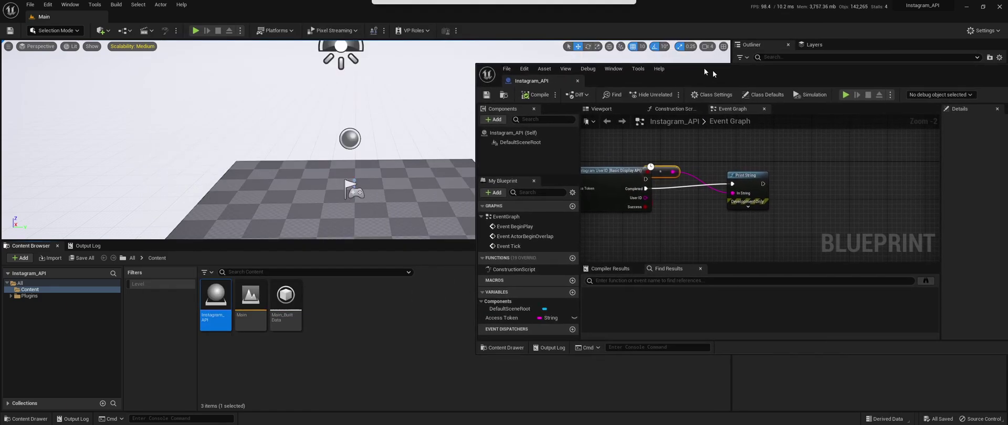
{"action": "left_click_drag", "start_coordinate": [382, 39], "coordinate": [658, 71]}
{"action": "left_click_drag", "start_coordinate": [282, 183], "coordinate": [282, 182]}
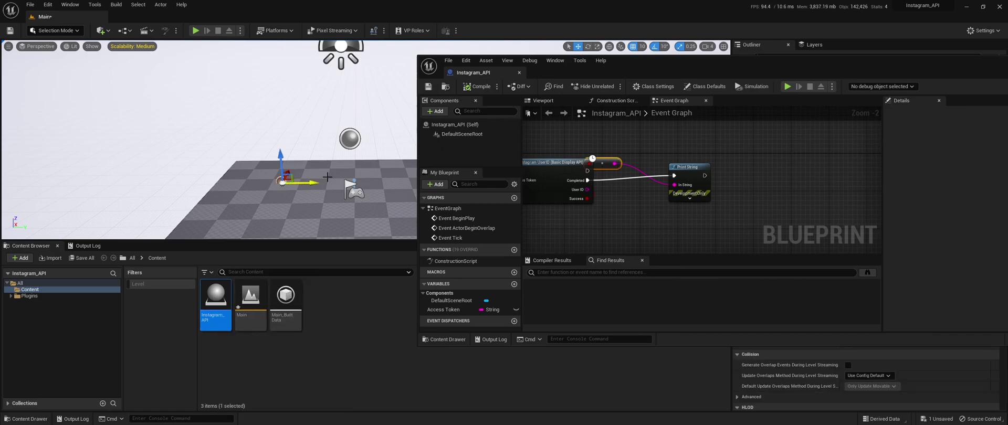
{"action": "left_click", "coordinate": [194, 32]}
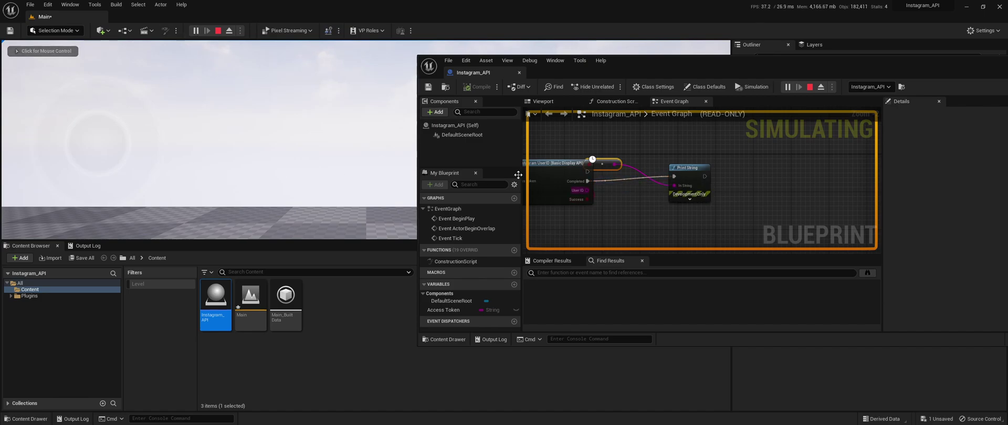
{"action": "left_click", "coordinate": [219, 30]}
{"action": "left_click_drag", "start_coordinate": [630, 73], "coordinate": [278, 58]}
Step: Delete the Print String node following Get Instagram UserID
{"action": "left_click_drag", "start_coordinate": [416, 137], "coordinate": [264, 204]}
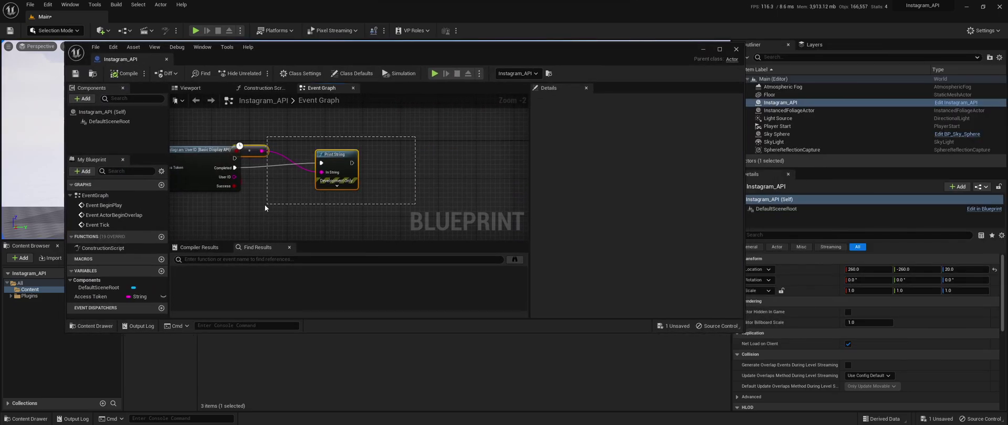
{"action": "key", "text": "Delete"}
{"action": "right_click_drag", "start_coordinate": [264, 203], "coordinate": [332, 188]}
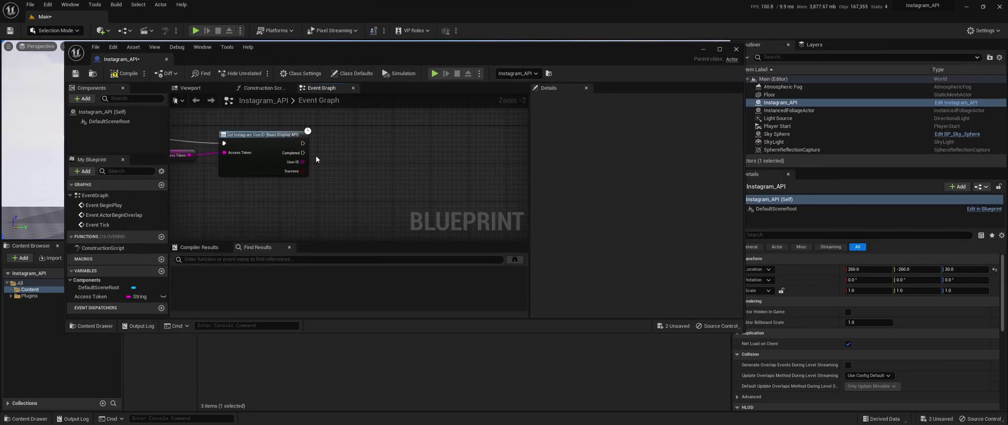
Step: Add Get Last Instagram Post after Completed, fed by Access Token and User ID
{"action": "left_click_drag", "start_coordinate": [302, 153], "coordinate": [398, 145]}
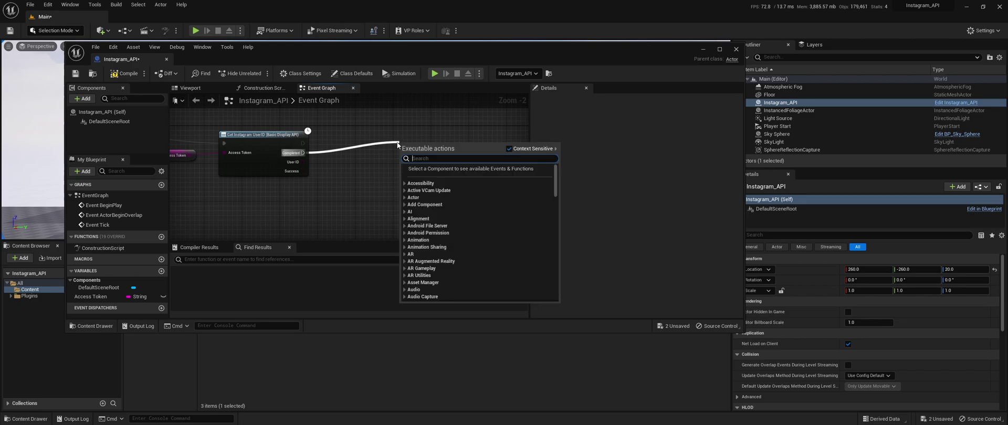
{"action": "type", "text": "insta"}
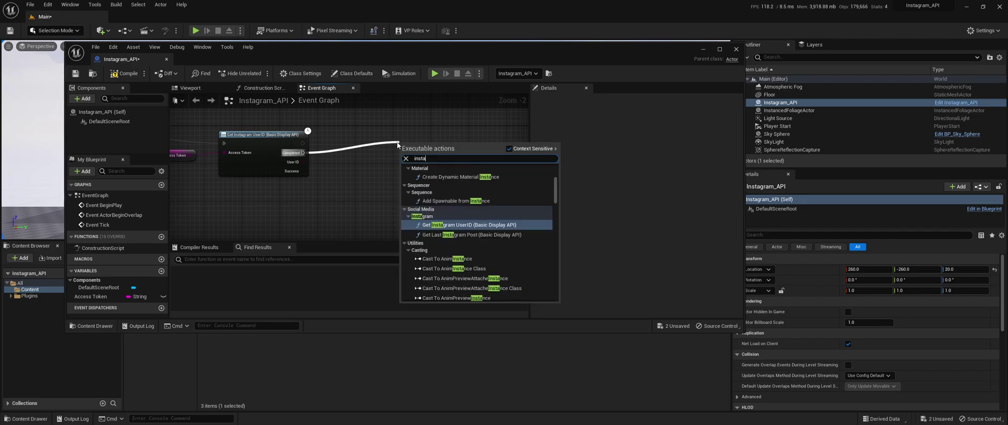
{"action": "type", "text": "gr"}
{"action": "left_click", "coordinate": [462, 210]}
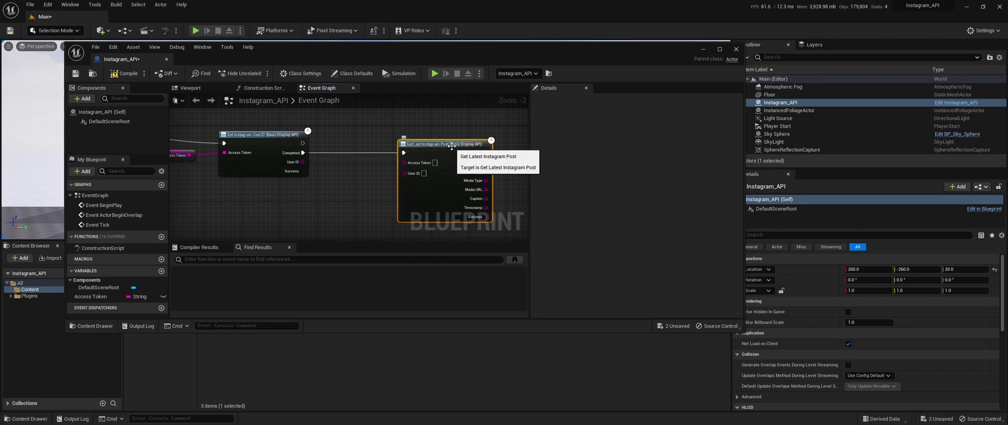
{"action": "left_click_drag", "start_coordinate": [189, 155], "coordinate": [399, 153]}
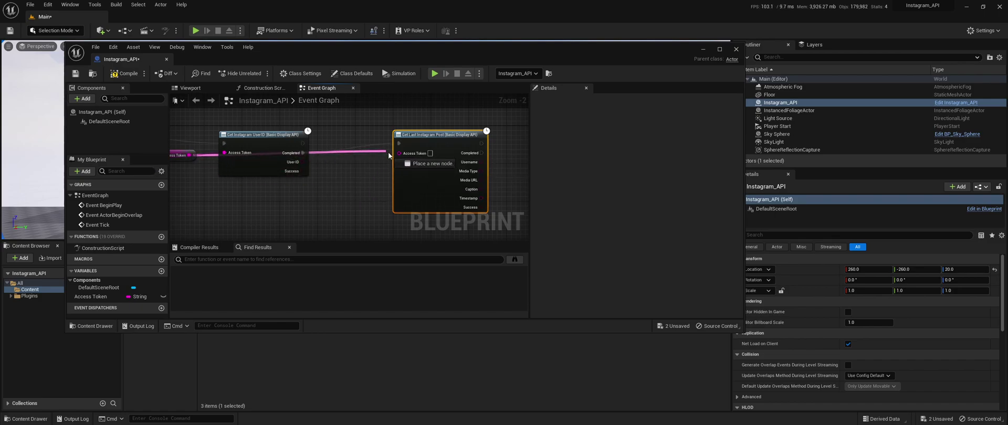
{"action": "left_click_drag", "start_coordinate": [303, 162], "coordinate": [399, 162]}
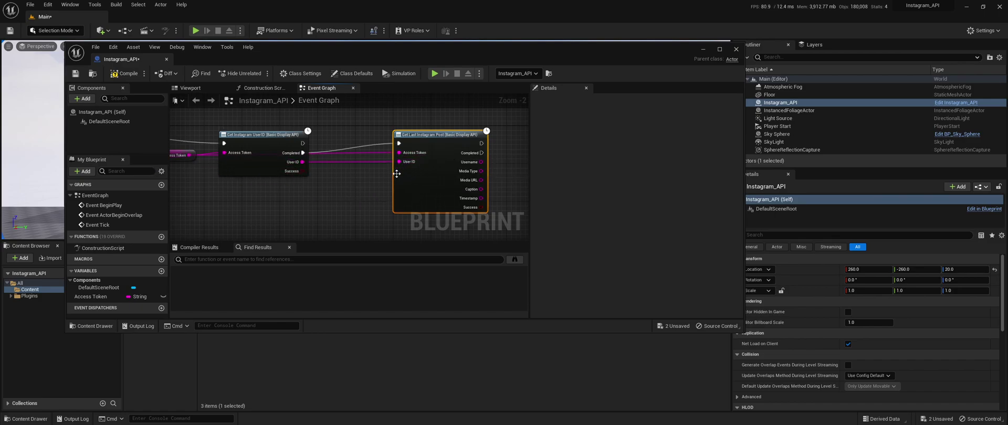
{"action": "right_click_drag", "start_coordinate": [384, 178], "coordinate": [230, 165]}
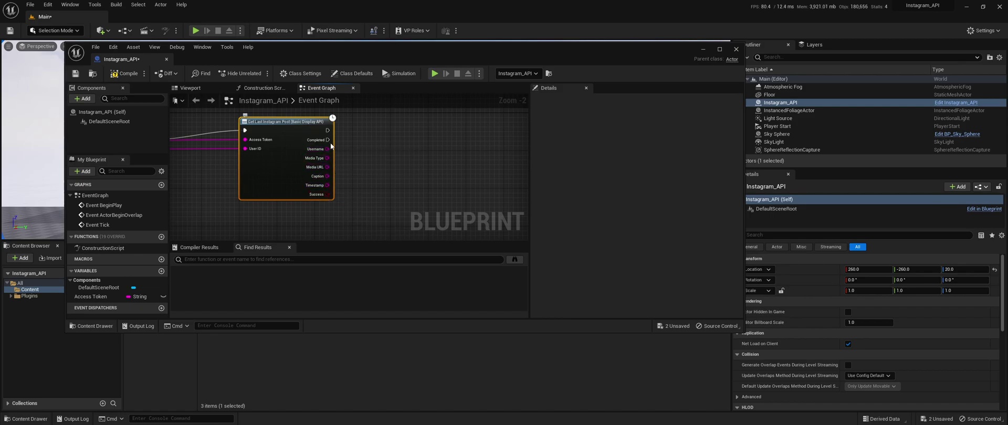
Step: Add a Print String after Get Last Instagram Post printing the Username, and save
{"action": "left_click_drag", "start_coordinate": [328, 139], "coordinate": [414, 137]}
{"action": "type", "text": "p"}
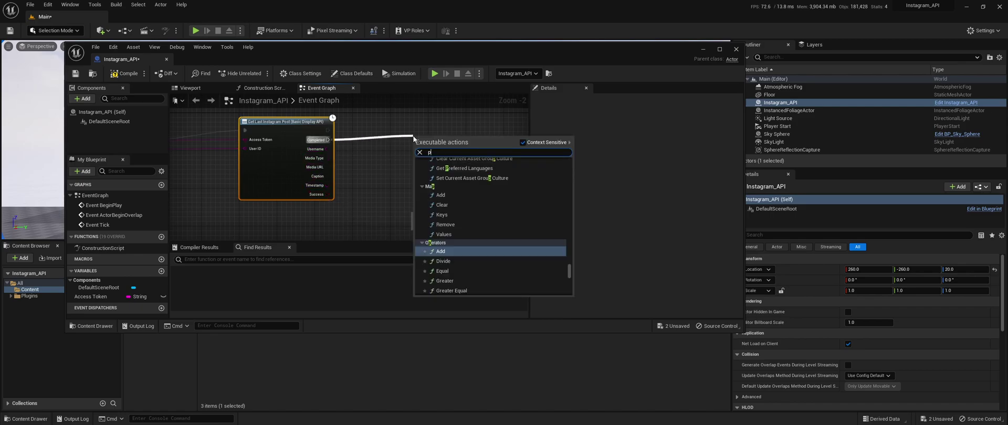
{"action": "type", "text": "rint"}
{"action": "key", "text": "Return"}
{"action": "left_click_drag", "start_coordinate": [327, 149], "coordinate": [418, 155]}
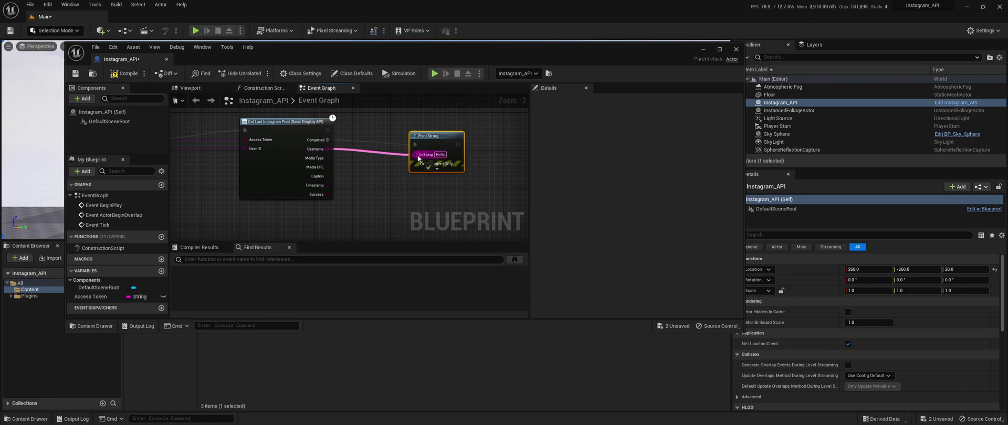
{"action": "key", "text": "ctrl+s"}
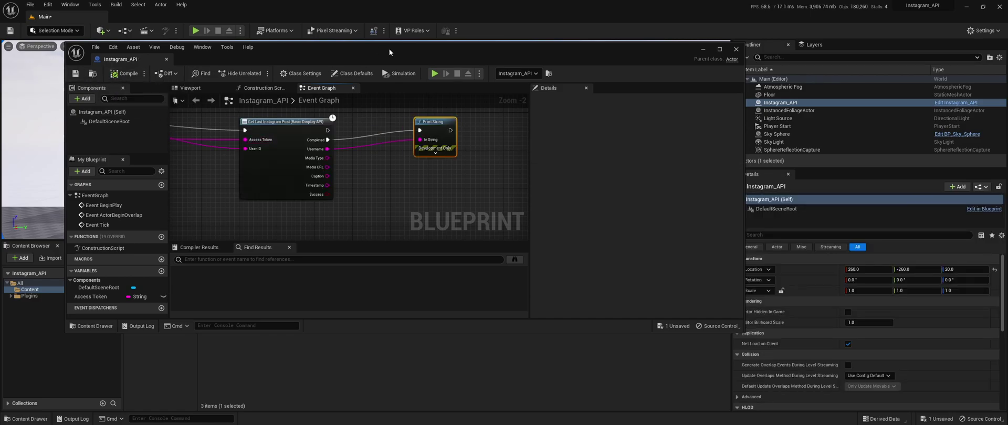
Step: Run a test simulation of the level and bring the graph nodes back into view
{"action": "left_click_drag", "start_coordinate": [389, 48], "coordinate": [507, 46]}
{"action": "left_click", "coordinate": [552, 72]}
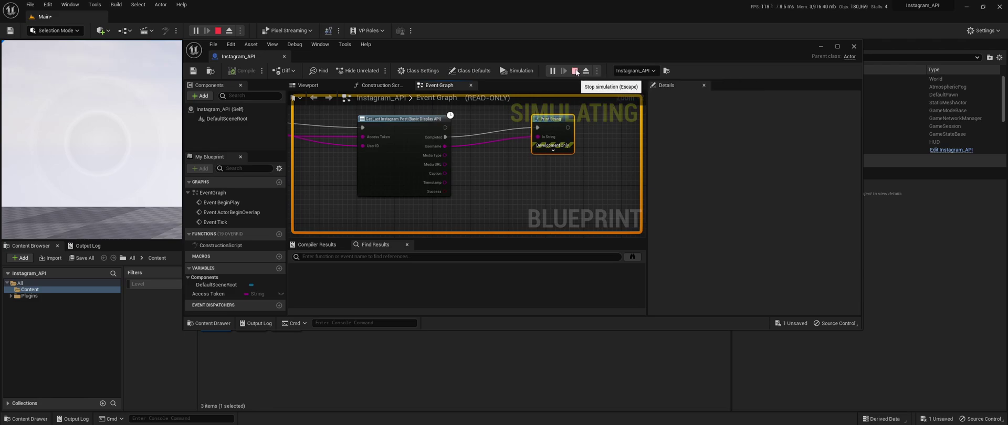
{"action": "right_click_drag", "start_coordinate": [337, 160], "coordinate": [562, 152]}
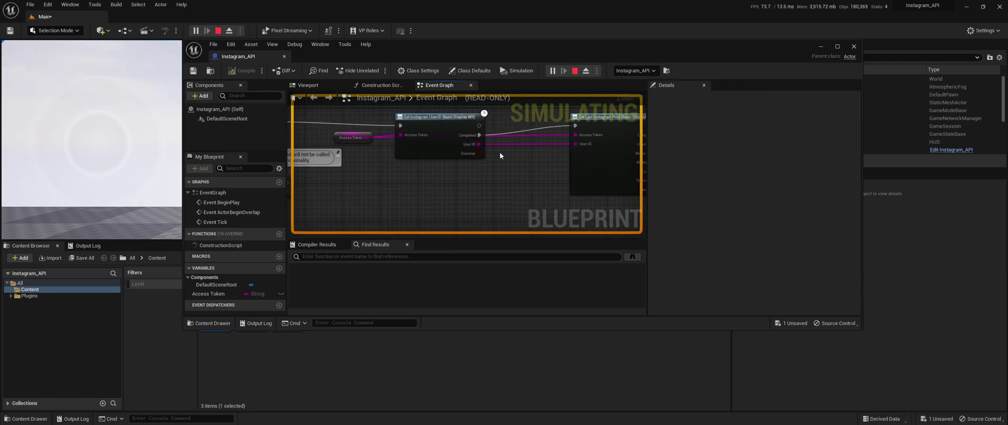
{"action": "right_click_drag", "start_coordinate": [622, 138], "coordinate": [497, 125]}
Step: Make Print String output the Caption, rerun the simulation, and compare with the browser post
{"action": "left_click", "coordinate": [575, 74]}
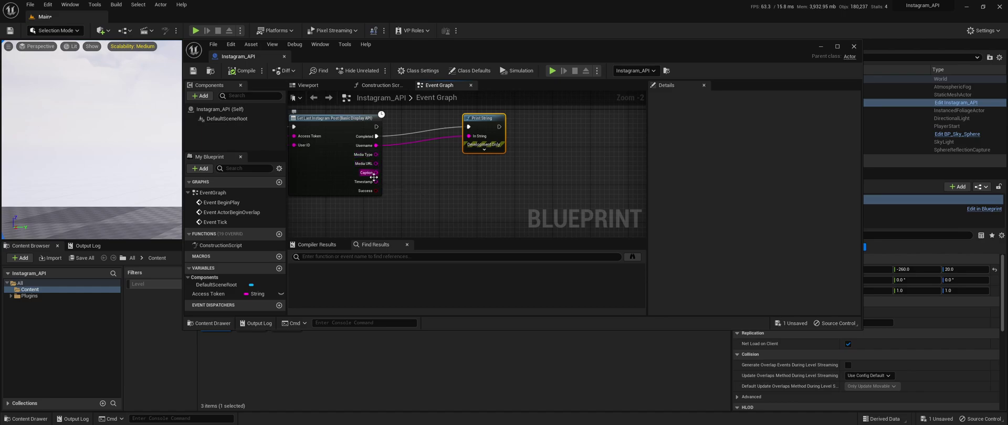
{"action": "left_click_drag", "start_coordinate": [376, 172], "coordinate": [478, 139]}
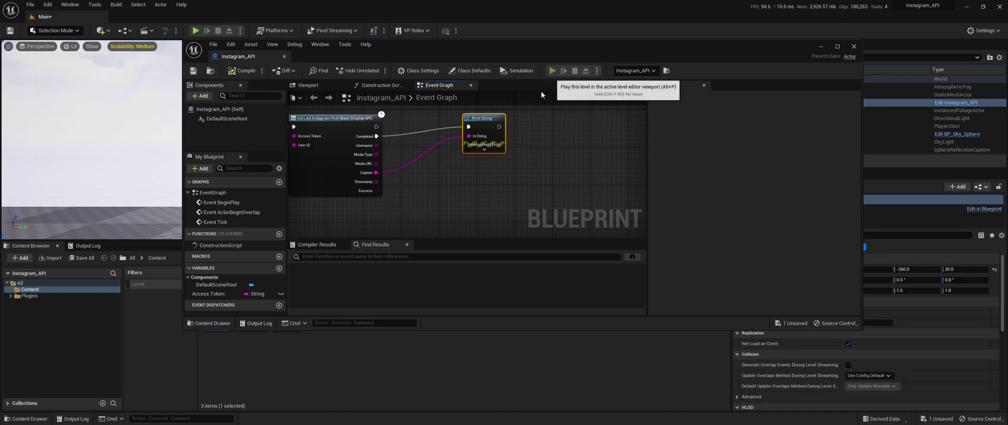
{"action": "left_click", "coordinate": [533, 71]}
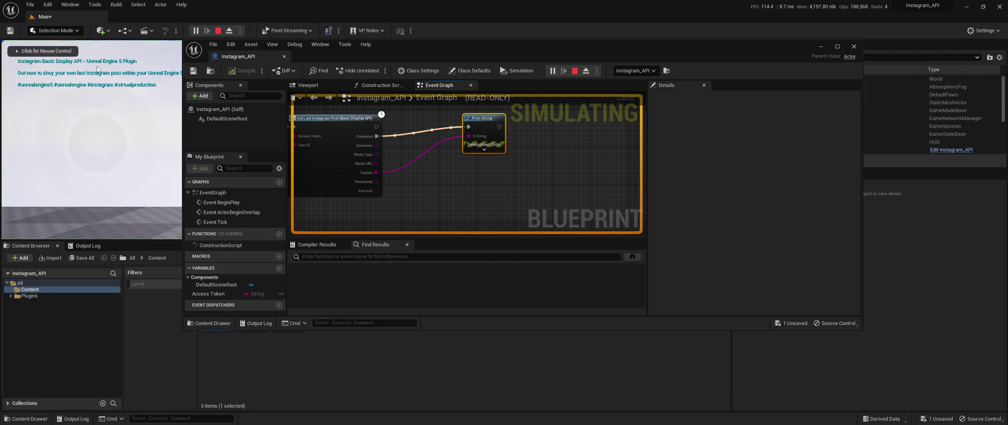
{"action": "left_click_drag", "start_coordinate": [425, 47], "coordinate": [526, 46]}
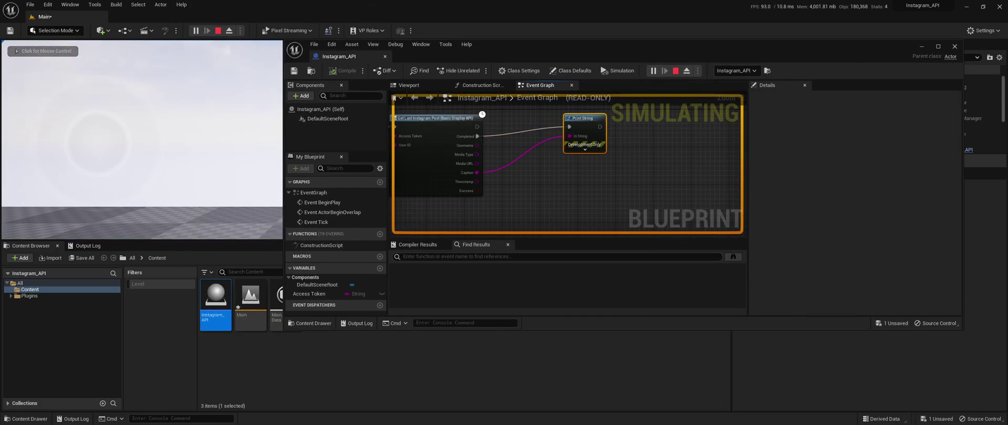
{"action": "key", "text": "alt+Tab"}
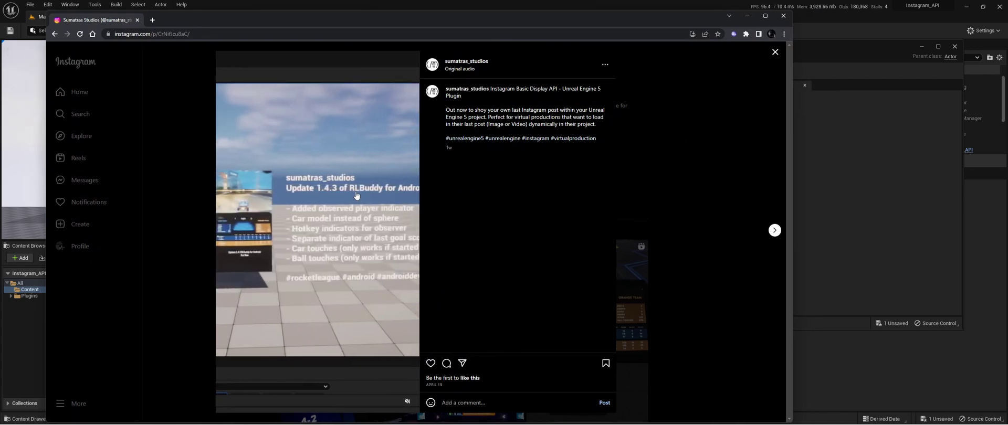
{"action": "left_click", "coordinate": [784, 15]}
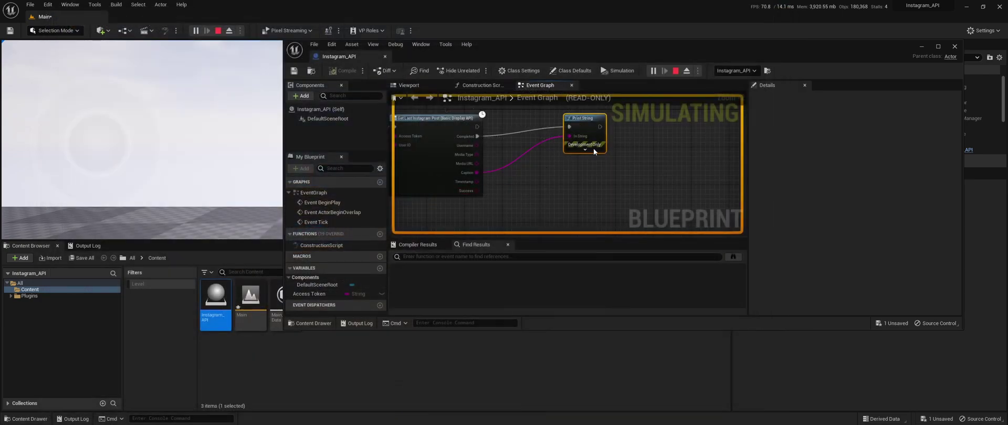
Step: Stop the simulation and delete the caption Print String node
{"action": "left_click", "coordinate": [677, 71]}
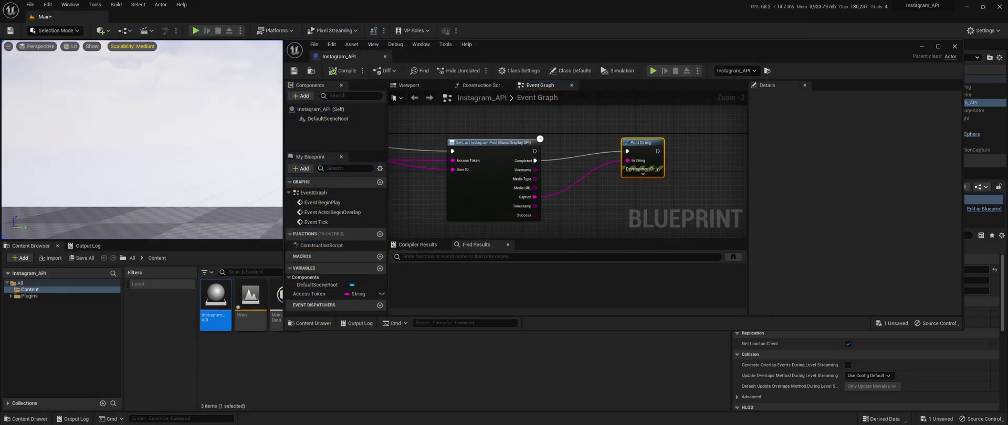
{"action": "mouse_move", "coordinate": [395, 172]}
{"action": "right_mouse_down"}
{"action": "mouse_move", "coordinate": [551, 164]}
{"action": "mouse_move", "coordinate": [384, 166]}
{"action": "right_mouse_up"}
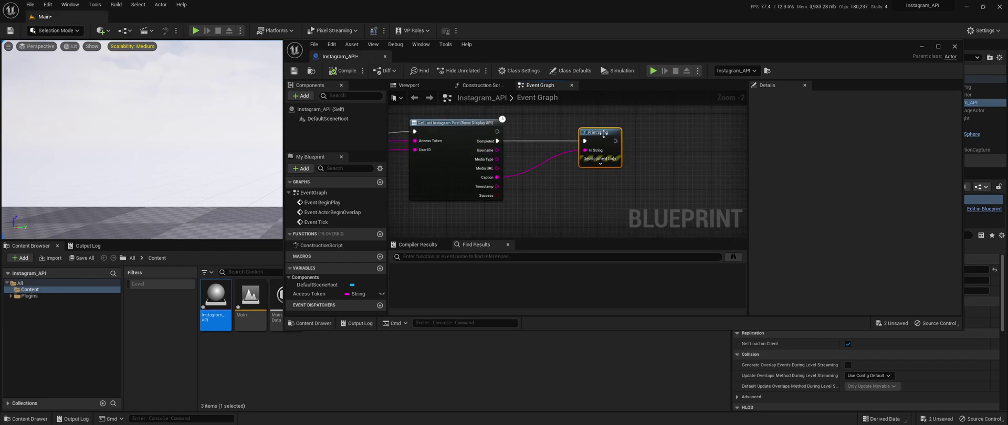
{"action": "right_click_drag", "start_coordinate": [599, 135], "coordinate": [516, 136]}
{"action": "key", "text": "Delete"}
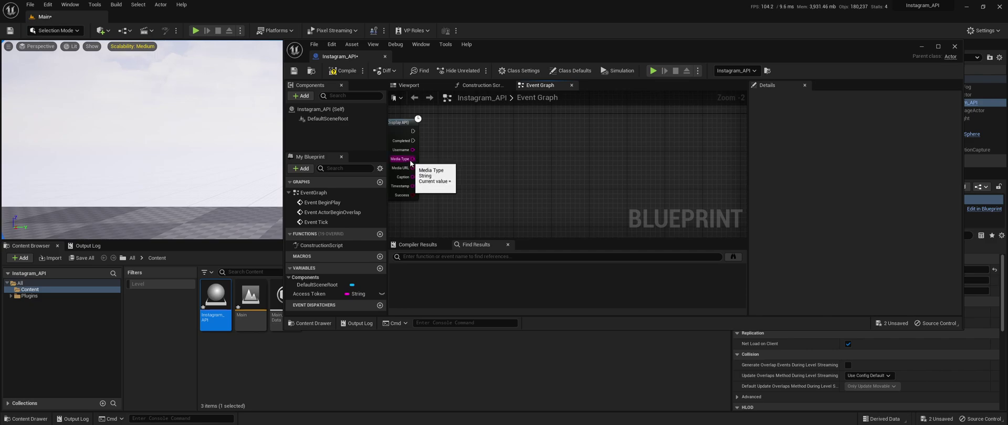
Step: Add an Equal Exactly (String) node comparing Media Type to VIDEO
{"action": "left_click_drag", "start_coordinate": [414, 159], "coordinate": [479, 139]}
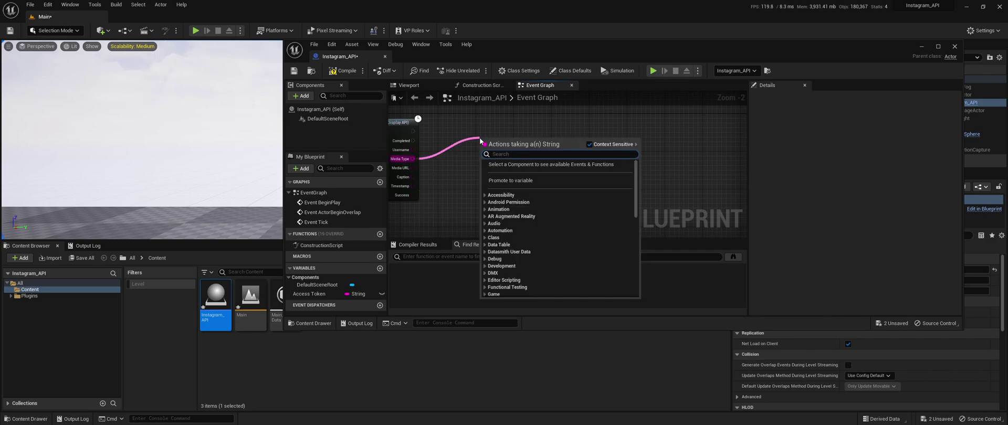
{"action": "type", "text": "strin e"}
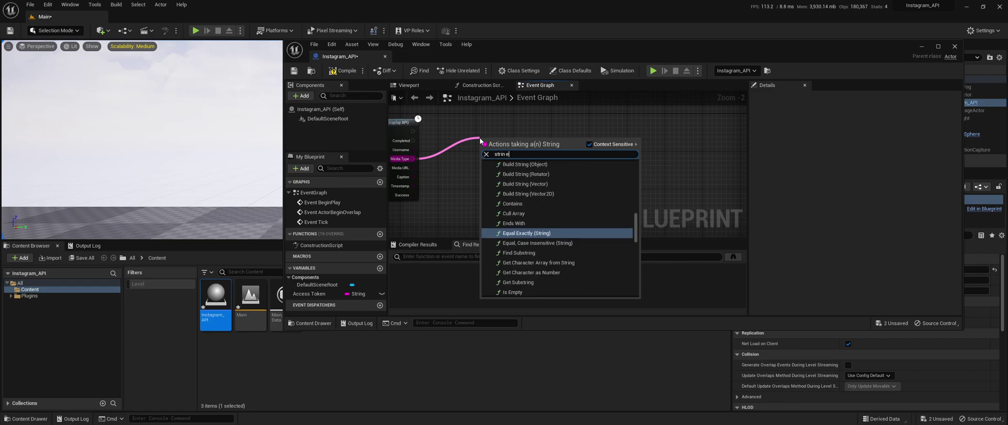
{"action": "type", "text": "qu"}
{"action": "left_click", "coordinate": [558, 178]}
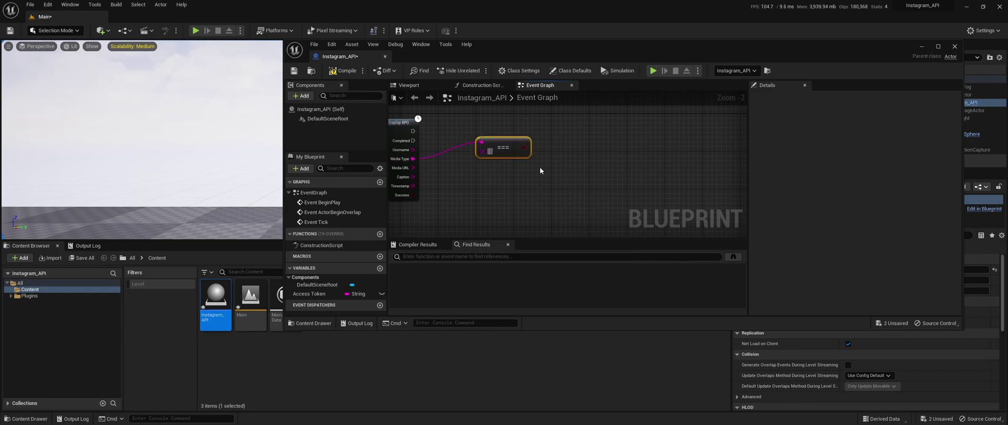
{"action": "type", "text": "VIDEO"}
{"action": "key", "text": "Return"}
{"action": "left_click_drag", "start_coordinate": [488, 146], "coordinate": [476, 156]}
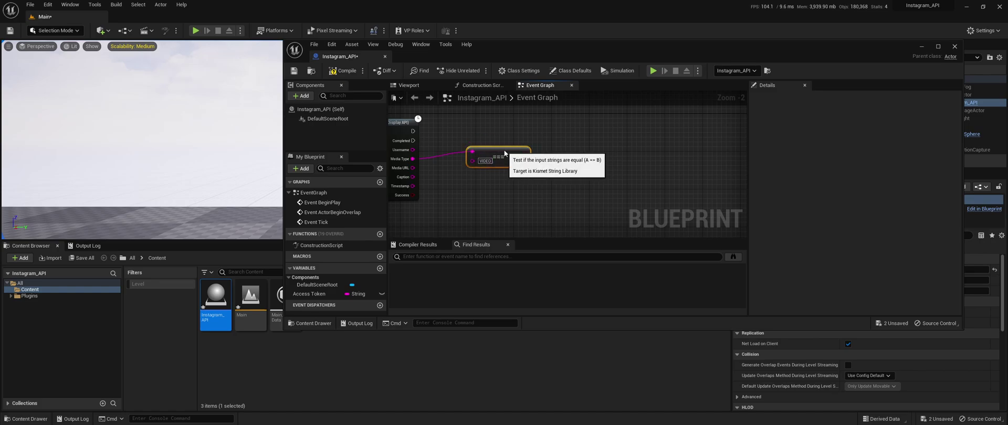
Step: Add a Branch after Completed using the VIDEO comparison as its condition
{"action": "left_click_drag", "start_coordinate": [413, 141], "coordinate": [560, 128]}
{"action": "type", "text": "bra"}
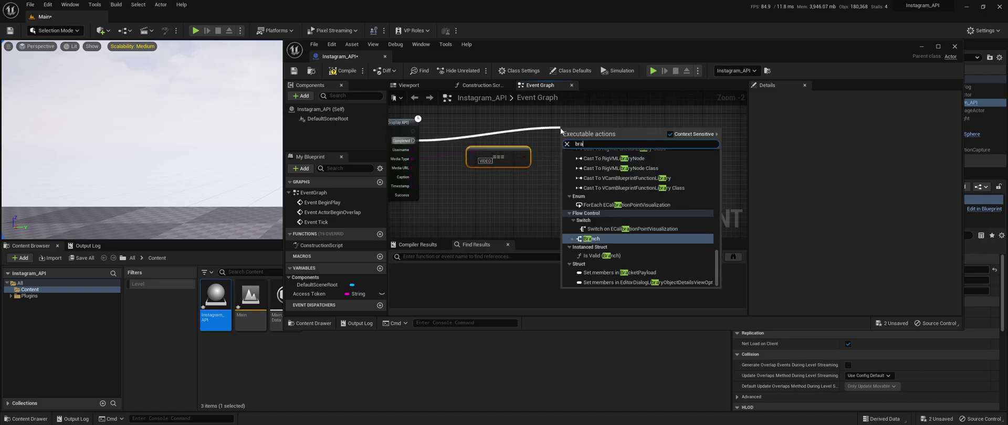
{"action": "type", "text": "nch"}
{"action": "key", "text": "Return"}
{"action": "left_click_drag", "start_coordinate": [524, 157], "coordinate": [562, 146]}
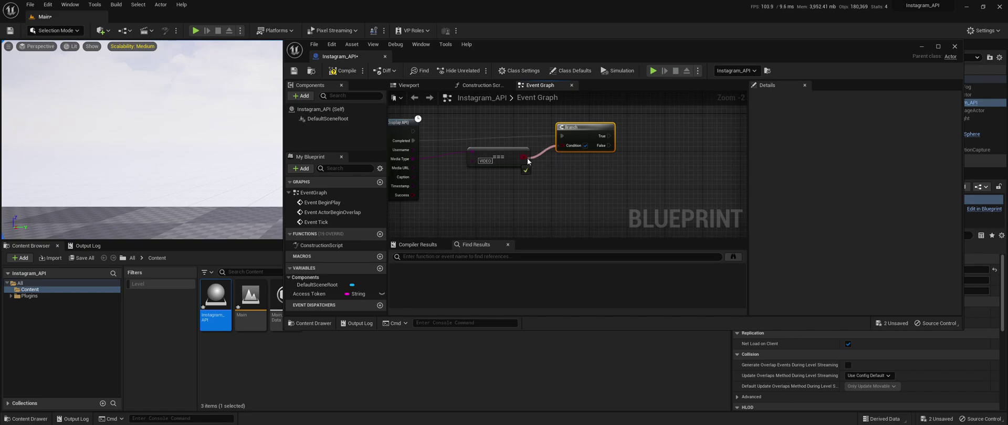
{"action": "right_click_drag", "start_coordinate": [656, 163], "coordinate": [546, 163]}
Step: Add a Print String on the Branch's True path printing SUCCESS
{"action": "left_click_drag", "start_coordinate": [491, 137], "coordinate": [560, 130]}
{"action": "type", "text": "print"}
{"action": "key", "text": "Return"}
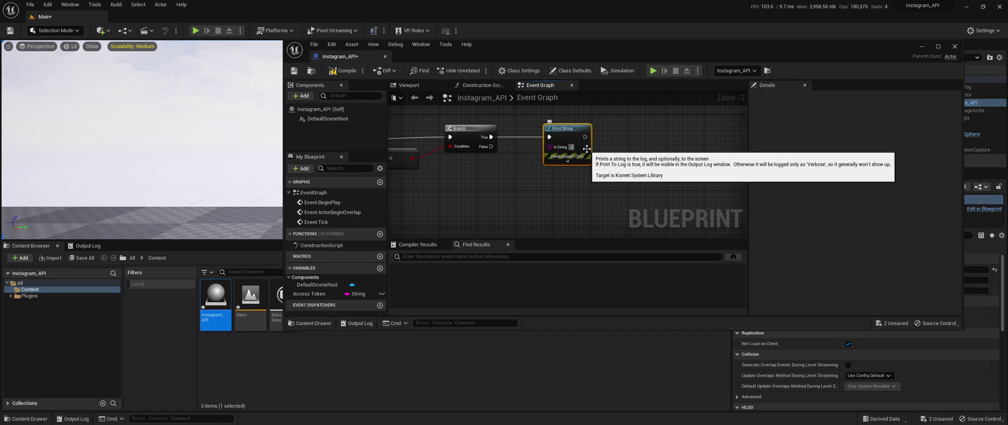
{"action": "type", "text": "SUCCESS"}
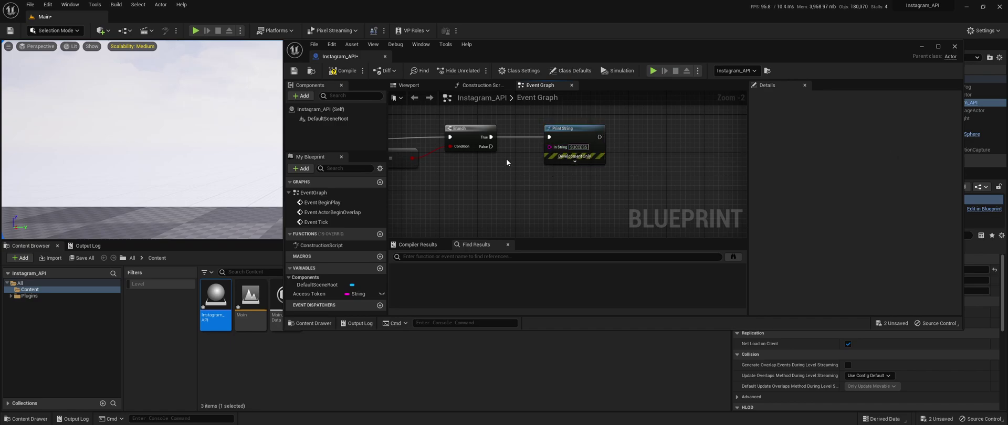
Step: Run a test simulation that shows SUCCESS, then stop it
{"action": "left_click", "coordinate": [654, 71]}
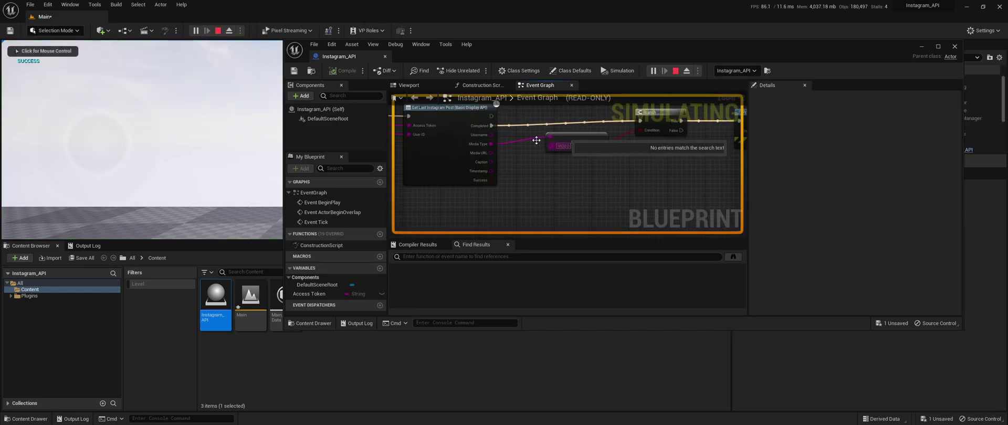
{"action": "right_click_drag", "start_coordinate": [367, 179], "coordinate": [554, 163]}
{"action": "key", "text": "Escape"}
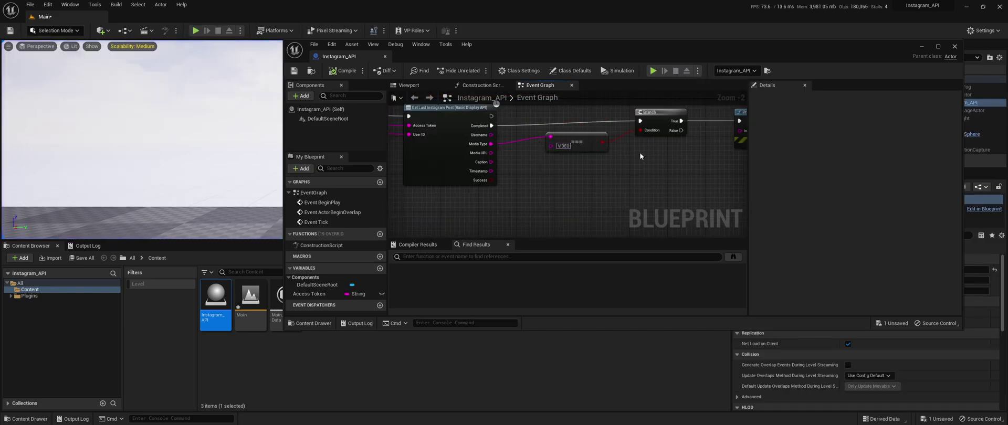
Step: Delete the SUCCESS Print String, leaving the Branch's True path unconnected, and move the editor aside
{"action": "left_click", "coordinate": [625, 147]}
{"action": "mouse_move", "coordinate": [693, 133]}
{"action": "right_mouse_down"}
{"action": "mouse_move", "coordinate": [554, 162]}
{"action": "mouse_move", "coordinate": [574, 151]}
{"action": "right_mouse_up"}
{"action": "key", "text": "Delete"}
{"action": "left_click", "coordinate": [609, 157]}
{"action": "right_click_drag", "start_coordinate": [603, 175], "coordinate": [641, 140]}
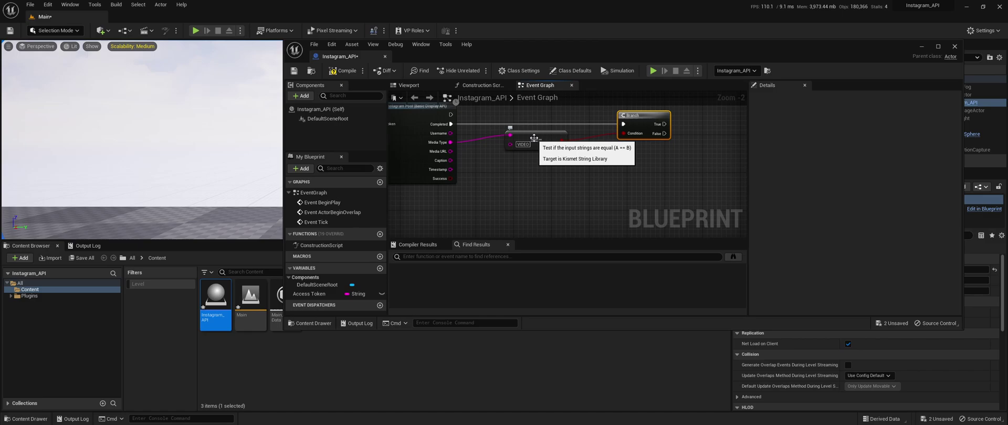
{"action": "right_click_drag", "start_coordinate": [609, 131], "coordinate": [534, 154]}
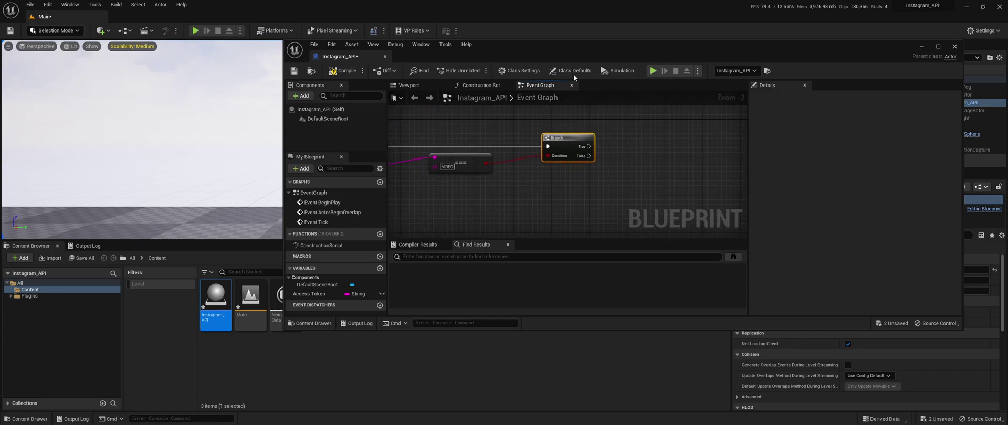
{"action": "left_click_drag", "start_coordinate": [578, 50], "coordinate": [731, 56]}
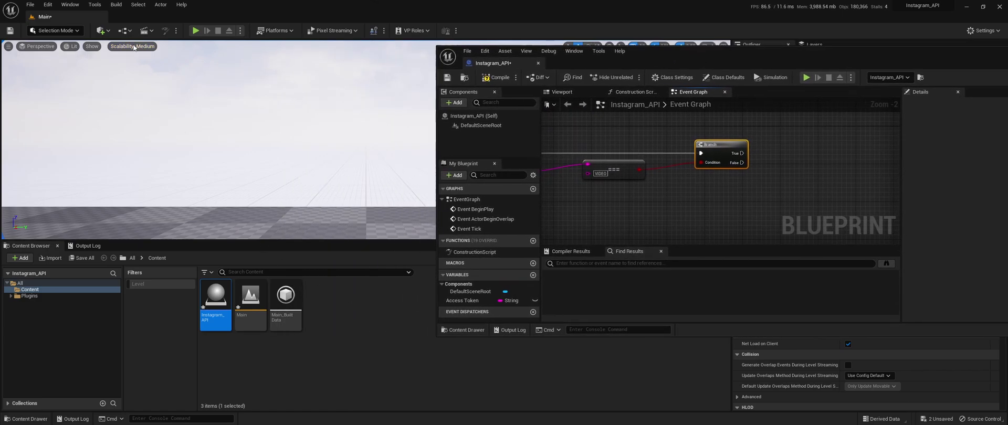
Step: Place a Plane shape into the level and orbit the view to it
{"action": "left_click", "coordinate": [103, 32]}
{"action": "mouse_move", "coordinate": [126, 121]}
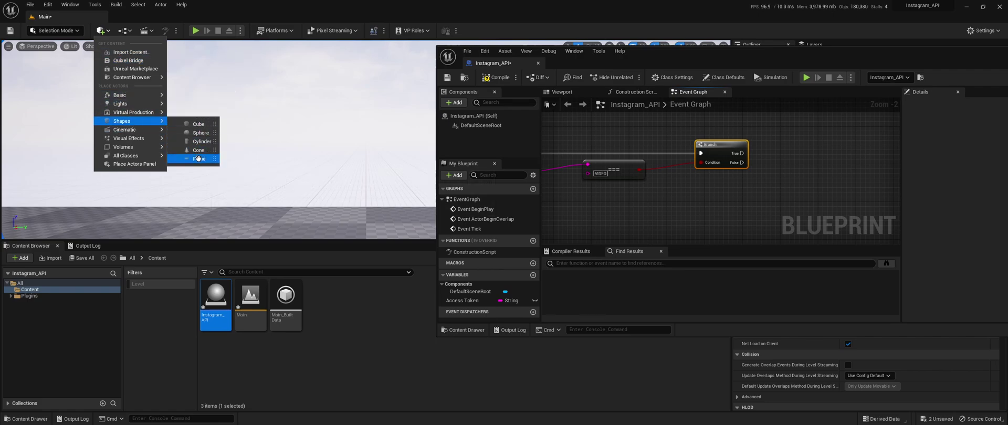
{"action": "left_click", "coordinate": [199, 159]}
{"action": "scroll", "coordinate": [388, 118], "scroll_direction": "down", "scroll_amount": 3}
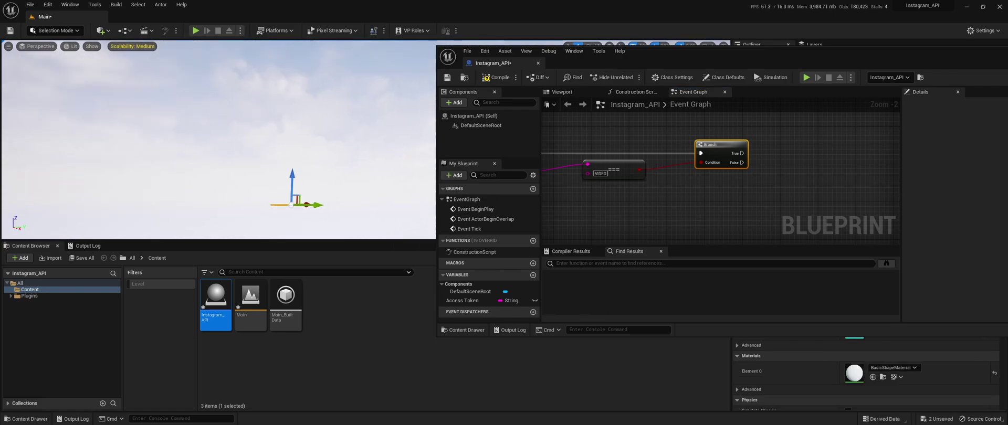
{"action": "left_click_drag", "start_coordinate": [380, 128], "coordinate": [129, 130]}
{"action": "right_click_drag", "start_coordinate": [130, 130], "coordinate": [343, 78]}
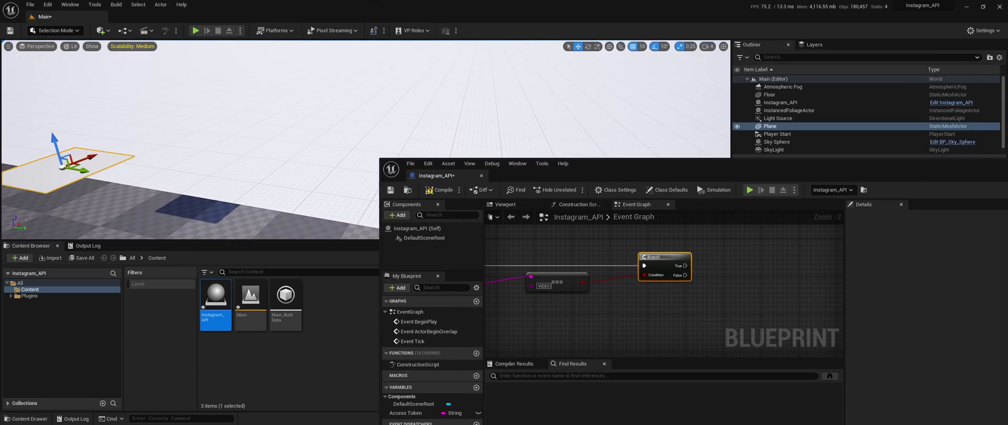
Step: Rotate the plane 90° so it stands upright
{"action": "left_click", "coordinate": [232, 133]}
{"action": "key", "text": "e"}
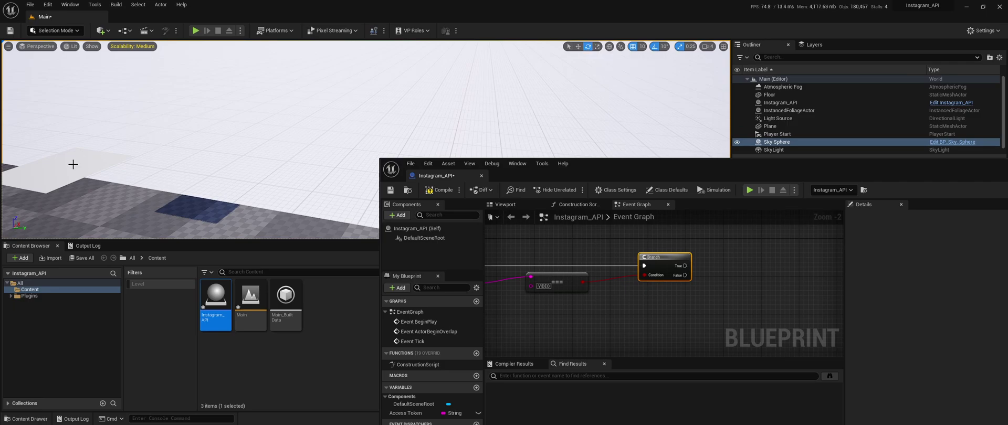
{"action": "left_click", "coordinate": [73, 164]}
{"action": "left_click_drag", "start_coordinate": [97, 157], "coordinate": [58, 120]}
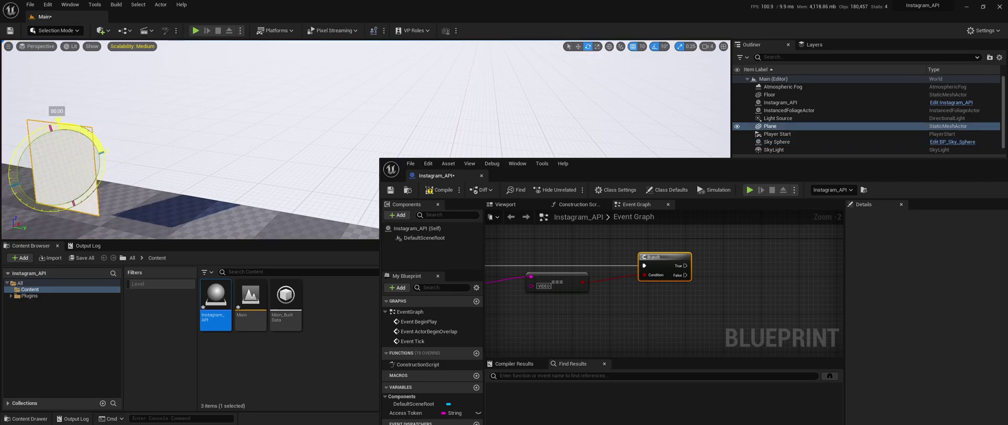
{"action": "left_click", "coordinate": [159, 155]}
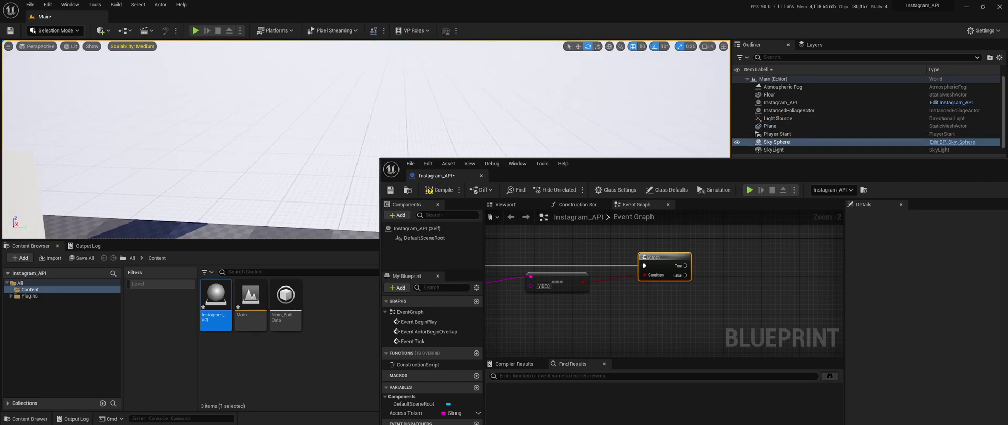
{"action": "right_click_drag", "start_coordinate": [160, 155], "coordinate": [131, 157]}
Step: Create a Media Player asset named InstagramVideo with a linked video output texture
{"action": "right_click", "coordinate": [326, 303]}
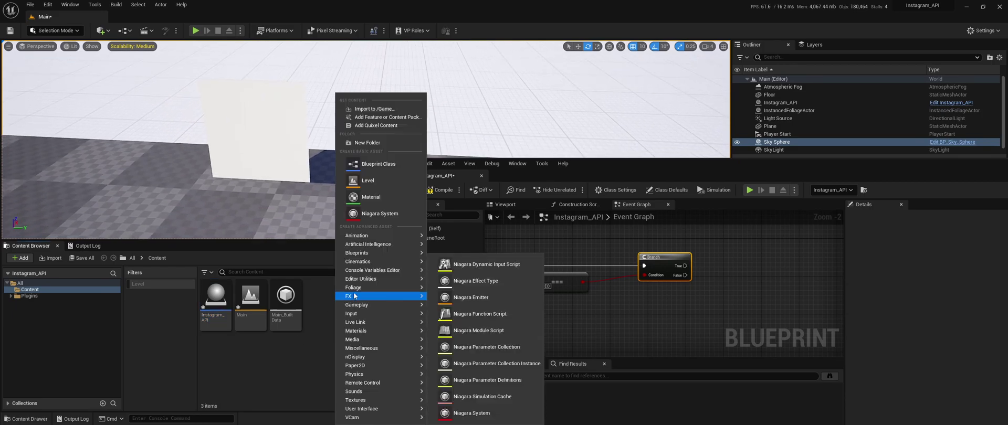
{"action": "mouse_move", "coordinate": [378, 339]}
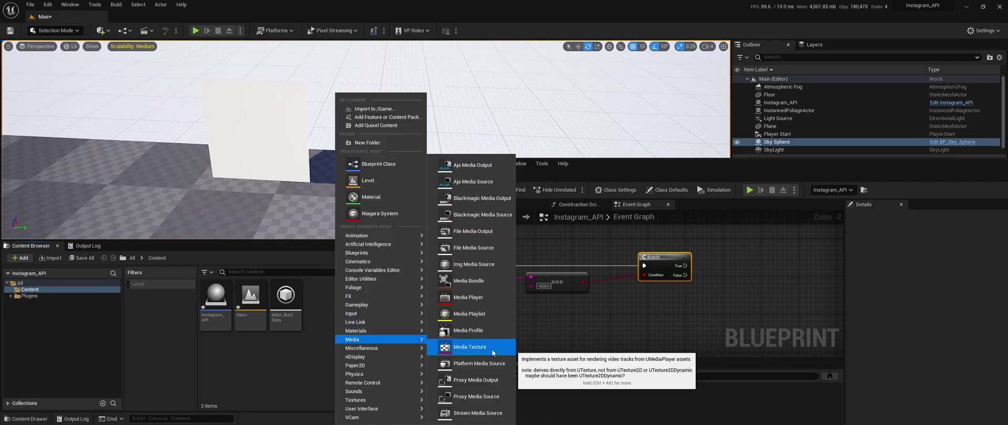
{"action": "left_click", "coordinate": [477, 300]}
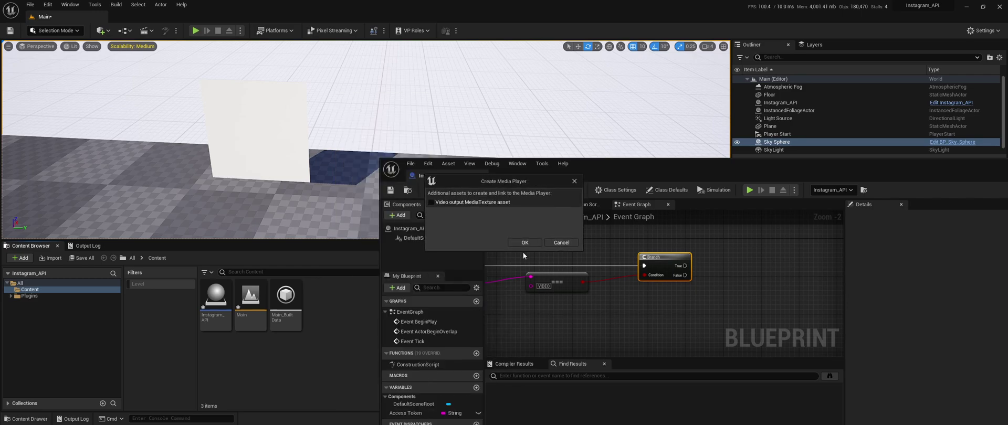
{"action": "left_click", "coordinate": [519, 241]}
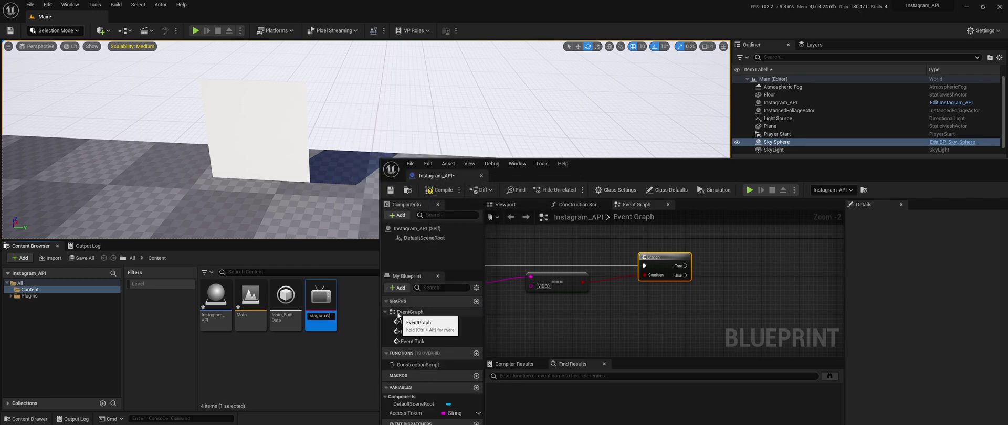
{"action": "type", "text": "Video"}
{"action": "key", "text": "Return"}
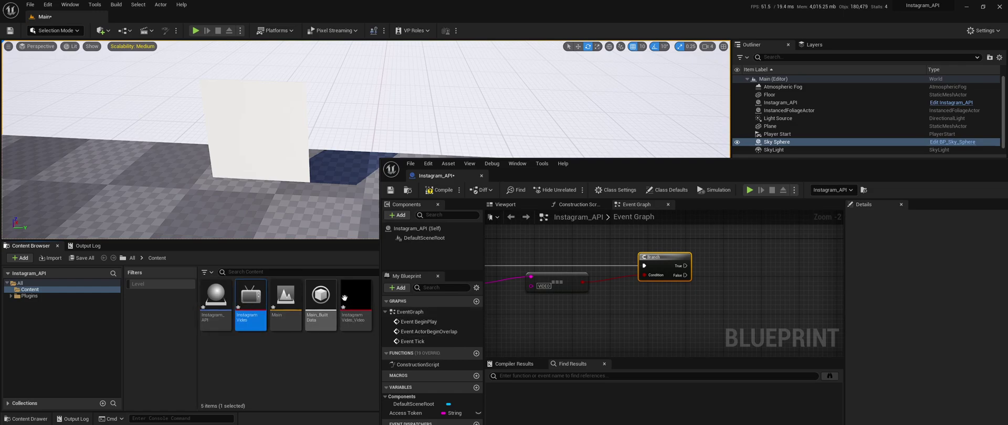
Step: Apply the InstagramVideo video texture to the upright plane
{"action": "left_click_drag", "start_coordinate": [301, 203], "coordinate": [260, 152]}
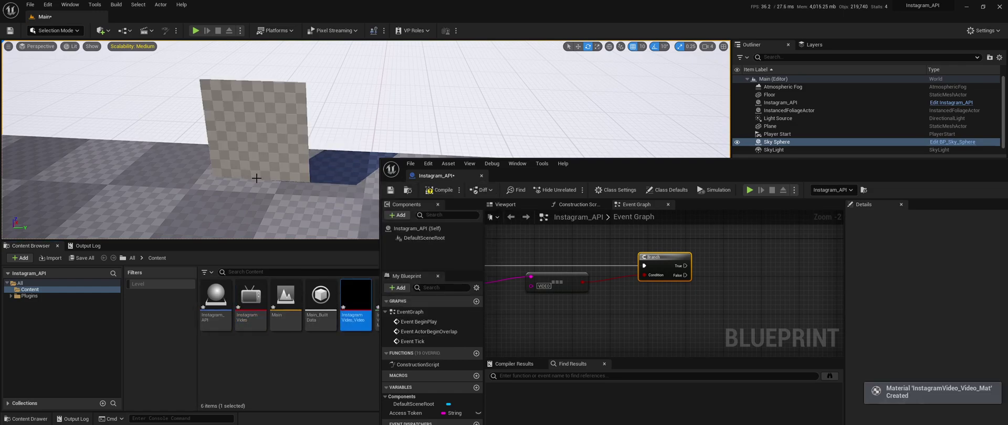
{"action": "left_click_drag", "start_coordinate": [632, 169], "coordinate": [442, 106]}
{"action": "right_click_drag", "start_coordinate": [515, 225], "coordinate": [655, 214]}
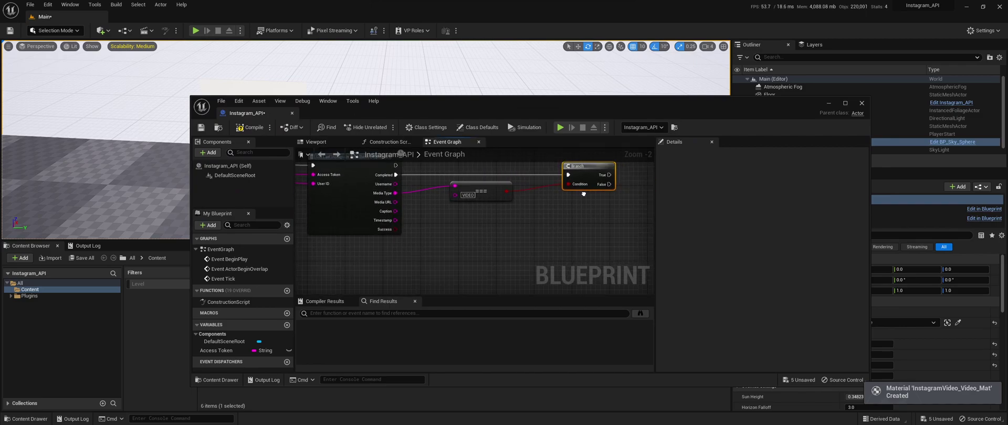
Step: Add a Media Player variable InstagramVideoPlayer, compile, and set its default to InstagramVideo
{"action": "left_click", "coordinate": [286, 325]}
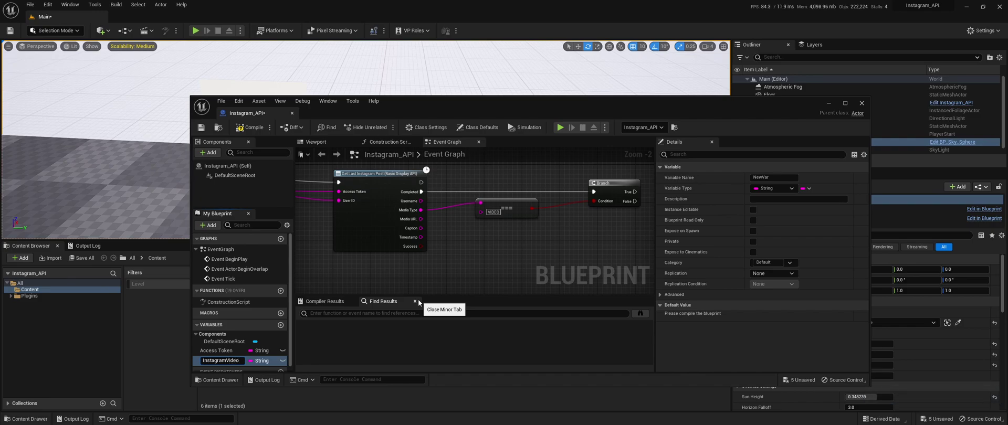
{"action": "key", "text": "Return"}
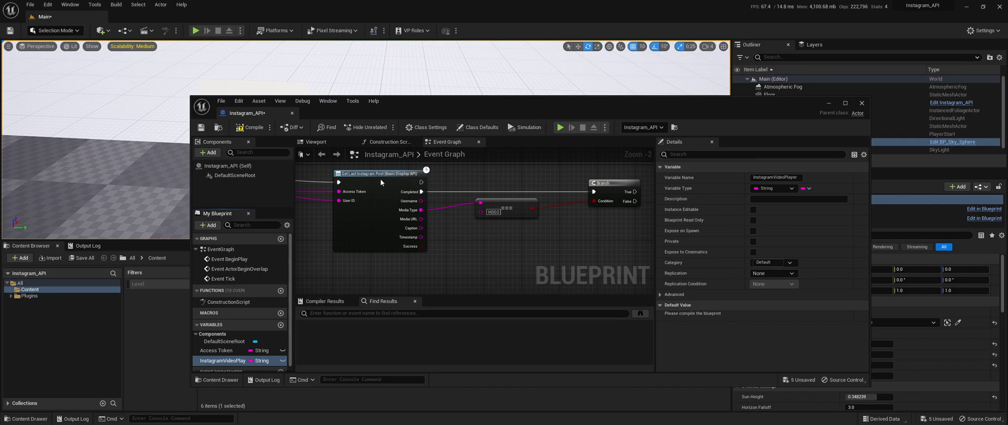
{"action": "left_click", "coordinate": [268, 361]}
{"action": "type", "text": "media player"}
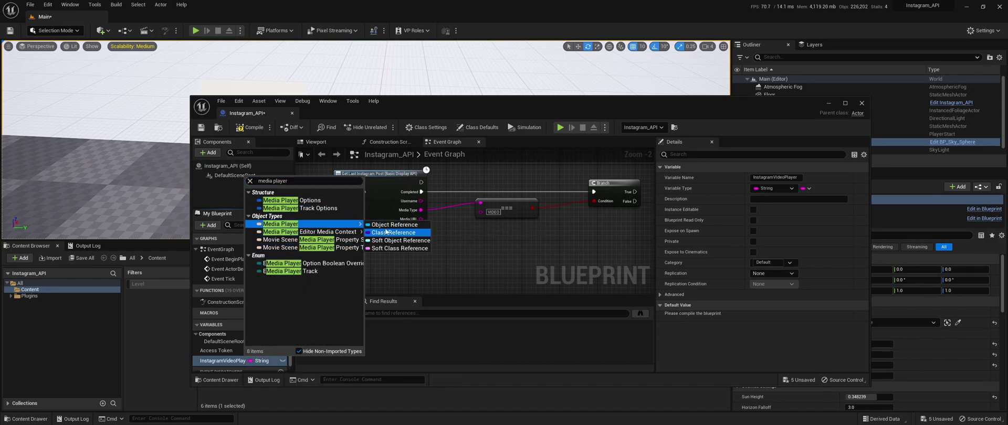
{"action": "left_click", "coordinate": [394, 225]}
{"action": "left_click", "coordinate": [250, 127]}
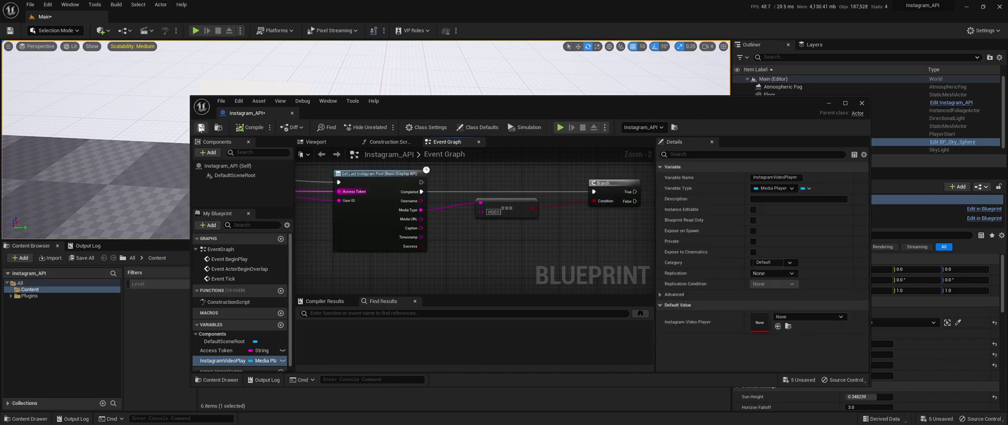
{"action": "left_click", "coordinate": [811, 317]}
{"action": "left_click", "coordinate": [832, 215]}
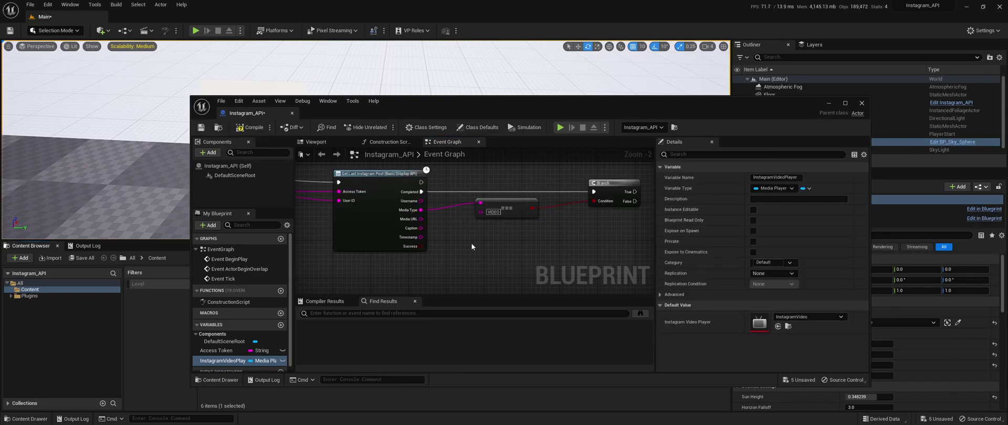
{"action": "mouse_move", "coordinate": [510, 231]}
{"action": "right_mouse_down"}
{"action": "mouse_move", "coordinate": [414, 226]}
{"action": "mouse_move", "coordinate": [432, 227]}
{"action": "mouse_move", "coordinate": [399, 237]}
{"action": "right_mouse_up"}
Step: Place an InstagramVideoPlayer getter beside the Branch and add an Open Url node from it
{"action": "left_click", "coordinate": [514, 205]}
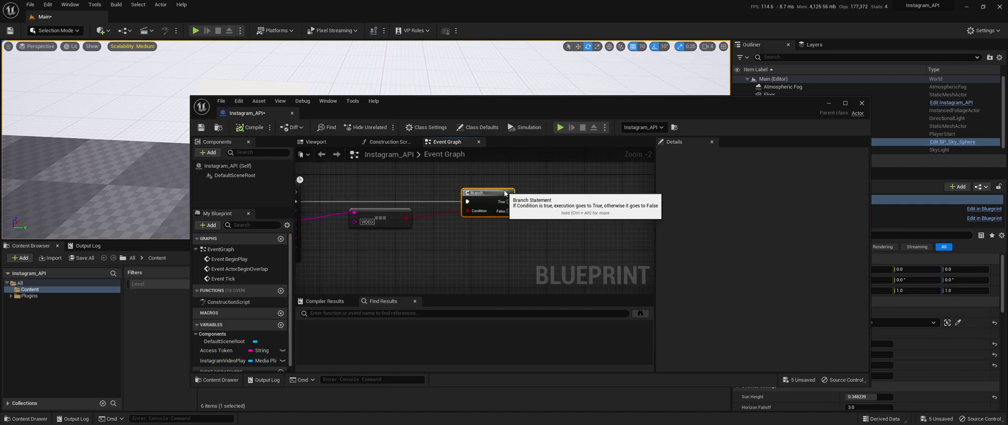
{"action": "left_click_drag", "start_coordinate": [508, 201], "coordinate": [557, 198]}
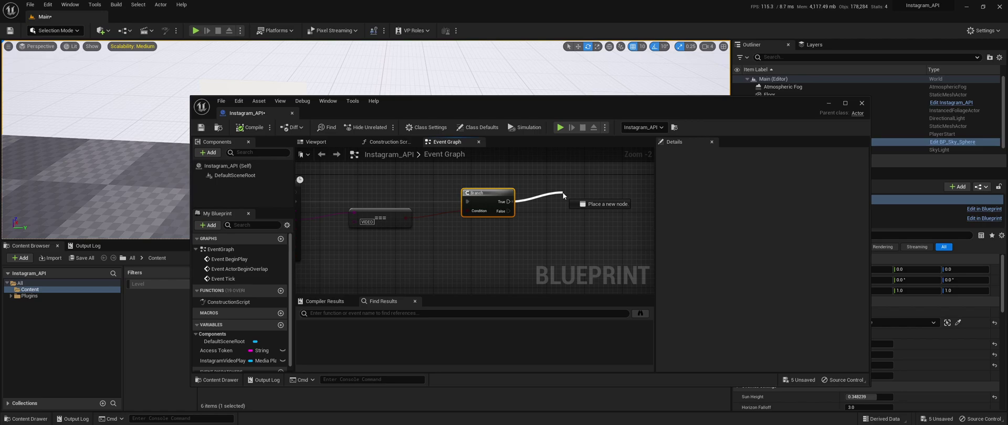
{"action": "left_click", "coordinate": [212, 361]}
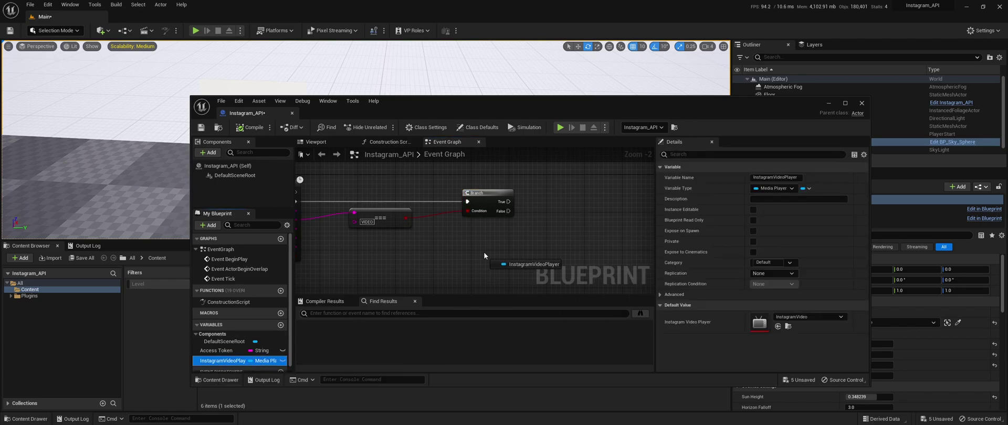
{"action": "left_click_drag", "start_coordinate": [219, 358], "coordinate": [487, 225]}
{"action": "left_click", "coordinate": [525, 234]}
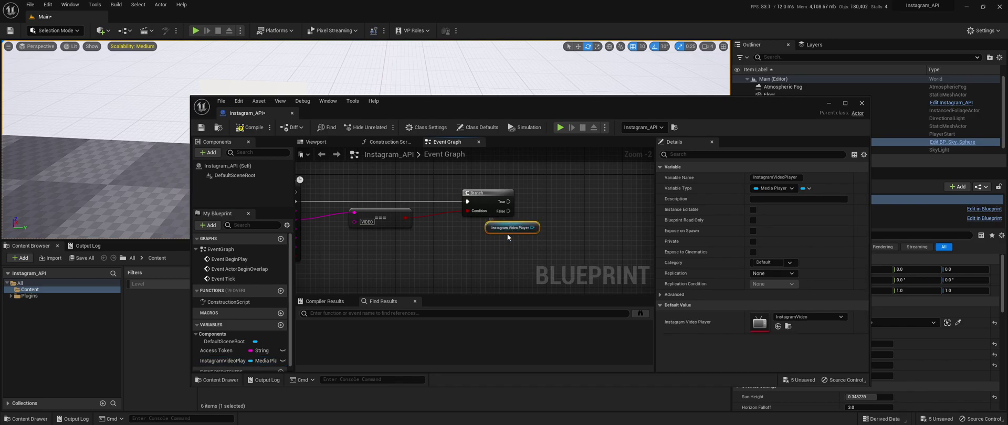
{"action": "left_click_drag", "start_coordinate": [515, 251], "coordinate": [558, 202]}
{"action": "left_click_drag", "start_coordinate": [515, 251], "coordinate": [566, 200]}
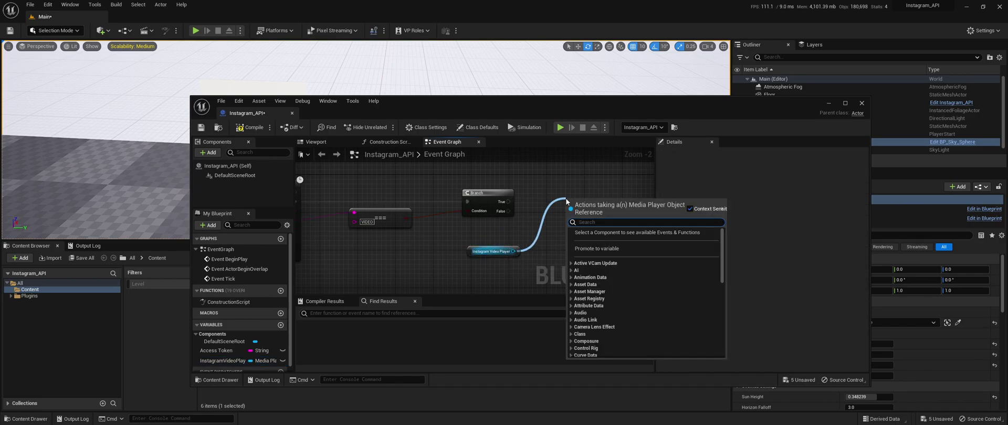
{"action": "type", "text": "loa"}
{"action": "key", "text": "BackSpace"}
{"action": "key", "text": "BackSpace"}
{"action": "key", "text": "BackSpace"}
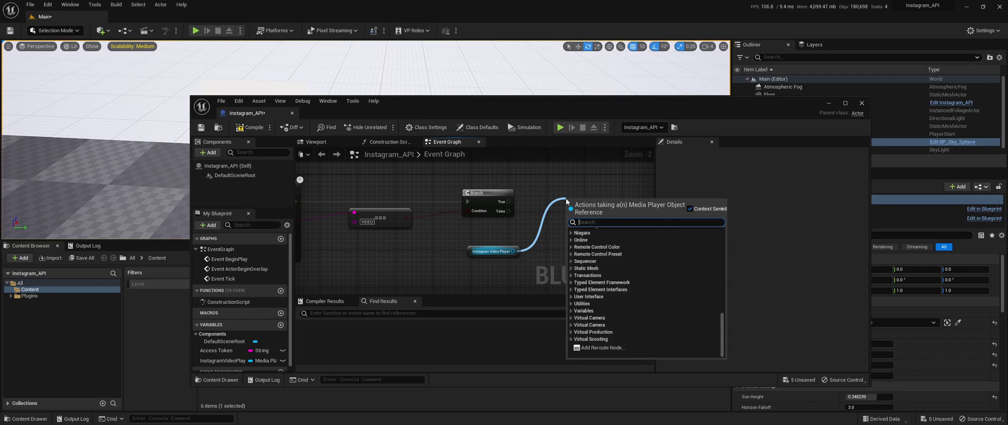
{"action": "type", "text": "url"}
{"action": "left_click", "coordinate": [597, 266]}
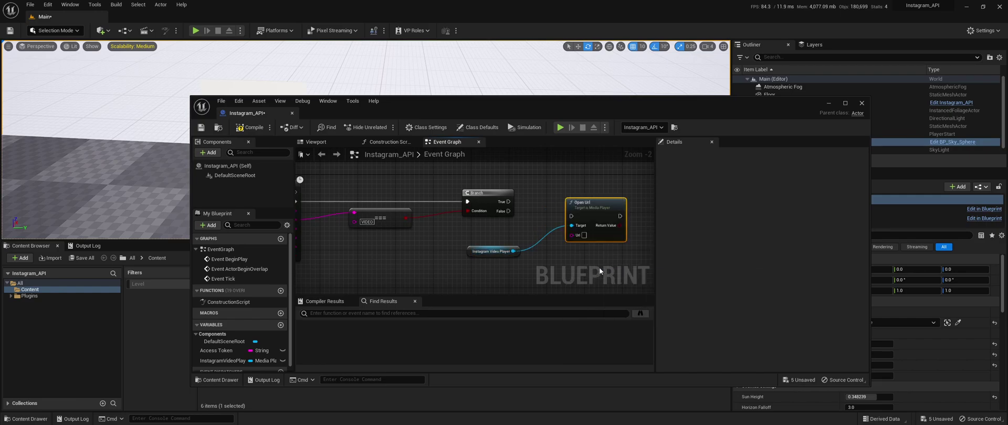
Step: Wire the post's Media URL into Open Url's Url and Branch True into its exec
{"action": "right_click_drag", "start_coordinate": [600, 267], "coordinate": [374, 225]}
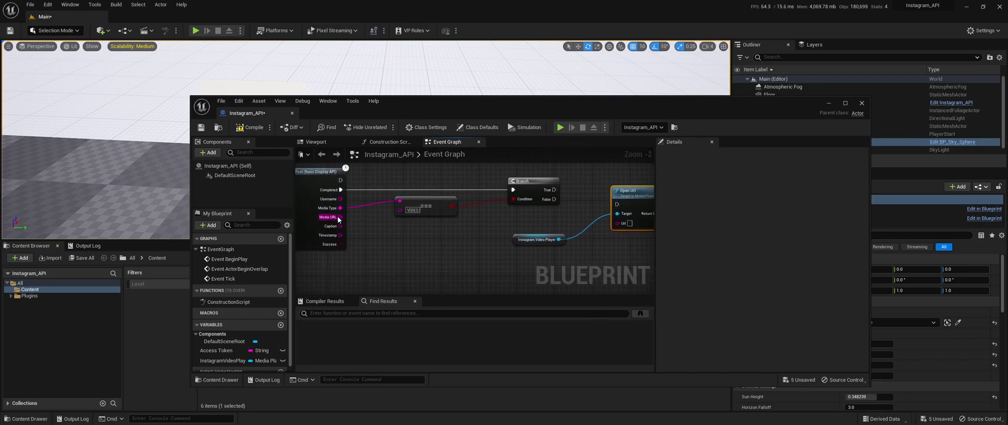
{"action": "left_click_drag", "start_coordinate": [341, 217], "coordinate": [630, 223]}
{"action": "right_click_drag", "start_coordinate": [636, 199], "coordinate": [512, 212]}
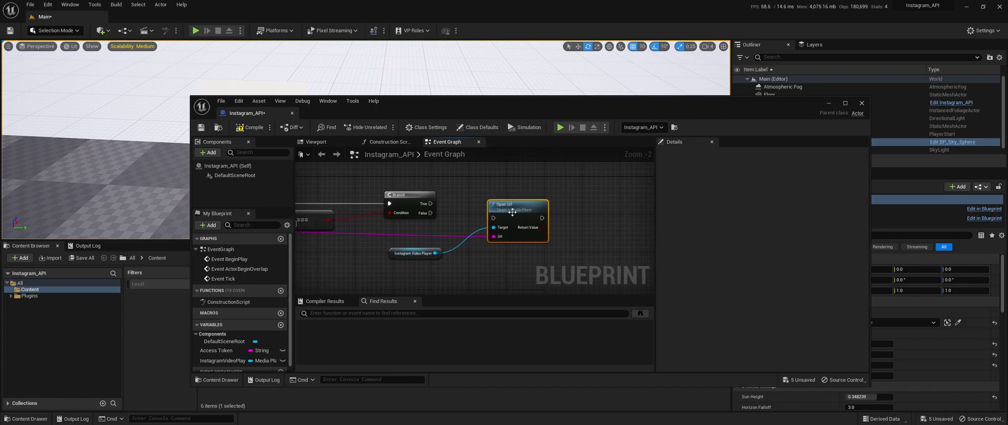
{"action": "left_click_drag", "start_coordinate": [511, 212], "coordinate": [521, 198]}
{"action": "left_click_drag", "start_coordinate": [430, 203], "coordinate": [430, 204]}
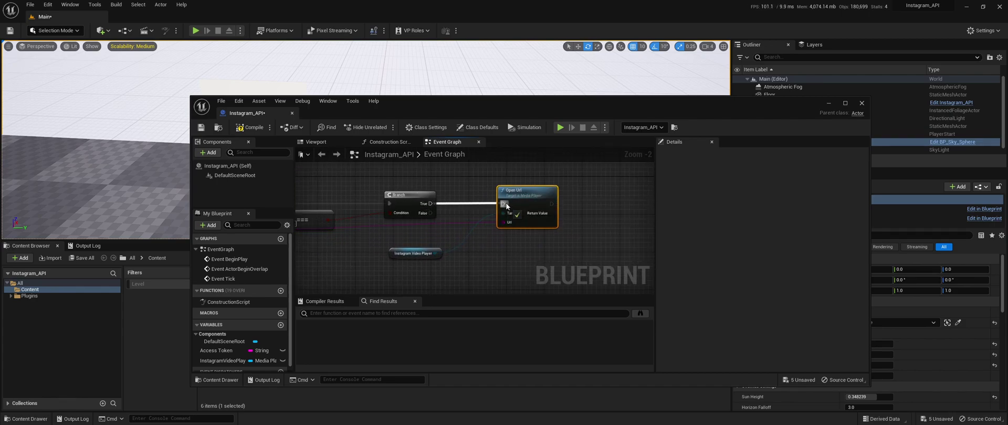
{"action": "left_click_drag", "start_coordinate": [507, 205], "coordinate": [507, 206]}
{"action": "right_click_drag", "start_coordinate": [507, 205], "coordinate": [386, 195]}
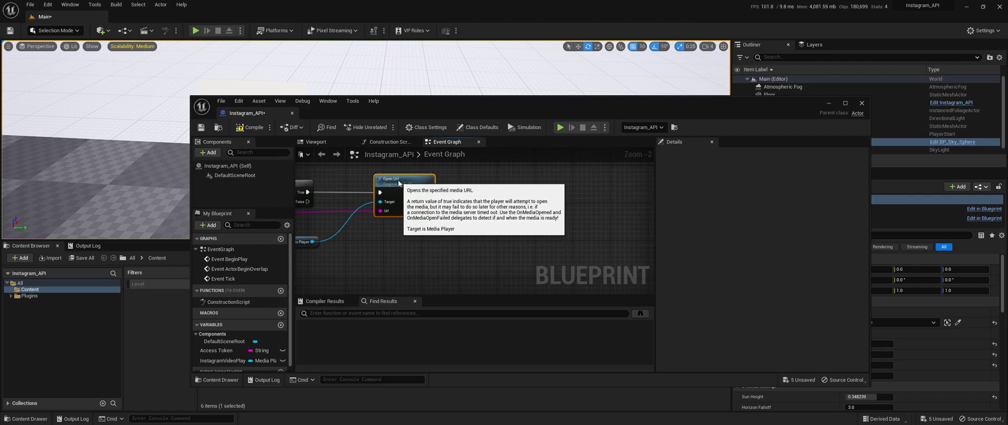
Step: Add a Play node for InstagramVideoPlayer and chain it after Open Url
{"action": "left_click_drag", "start_coordinate": [312, 242], "coordinate": [452, 213]}
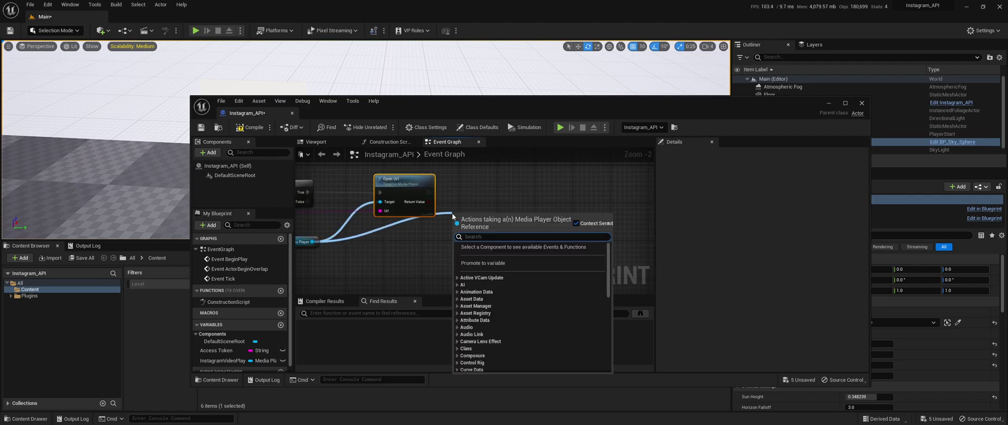
{"action": "type", "text": "play"}
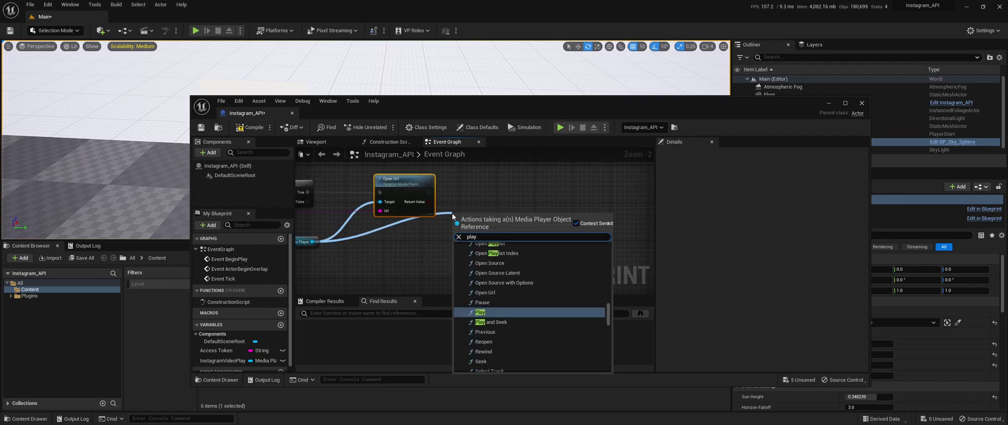
{"action": "left_click", "coordinate": [481, 312]}
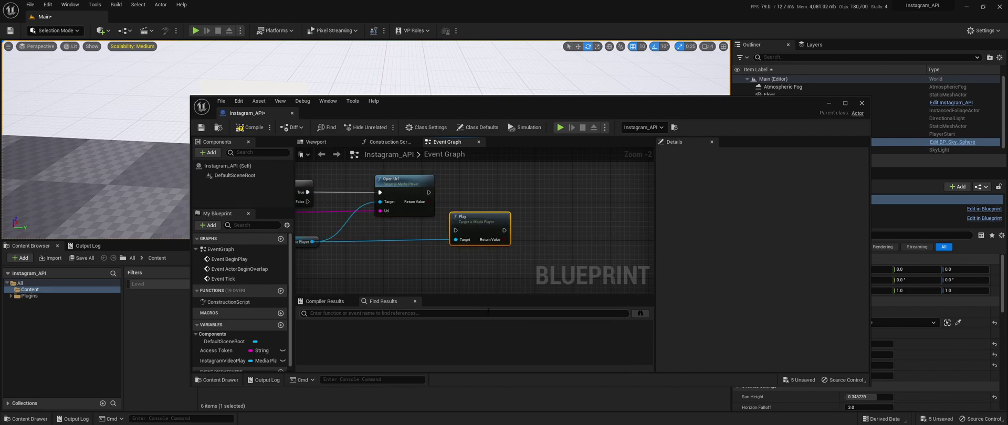
{"action": "left_click_drag", "start_coordinate": [473, 218], "coordinate": [486, 176]}
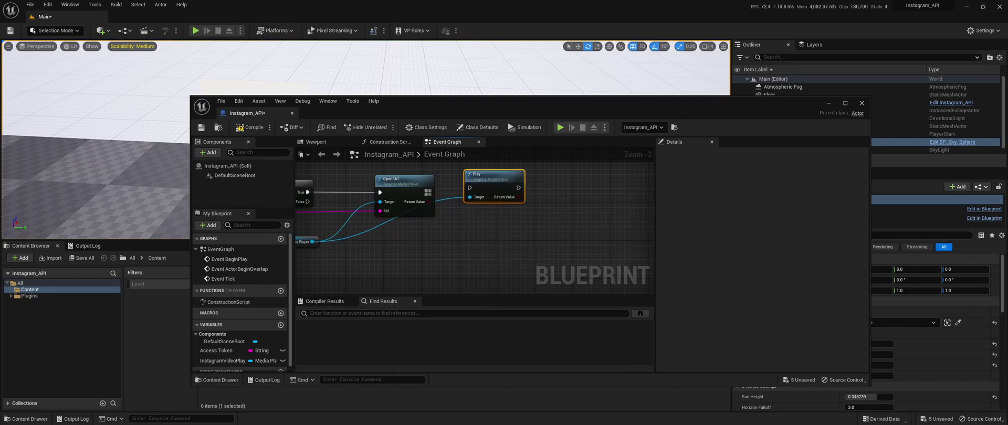
{"action": "left_click_drag", "start_coordinate": [428, 192], "coordinate": [469, 189]}
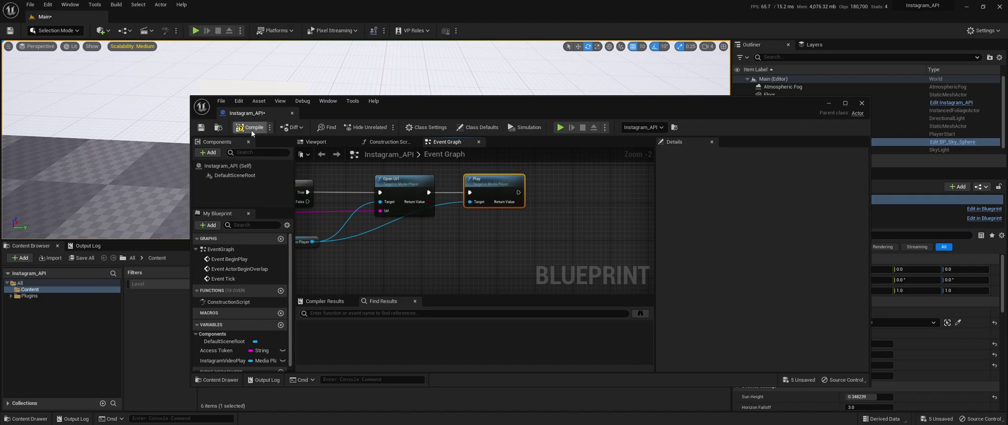
Step: Compile the Instagram_API blueprint and test-play the level to see the video on the plane
{"action": "left_click", "coordinate": [202, 127]}
{"action": "left_click_drag", "start_coordinate": [450, 105], "coordinate": [436, 289]}
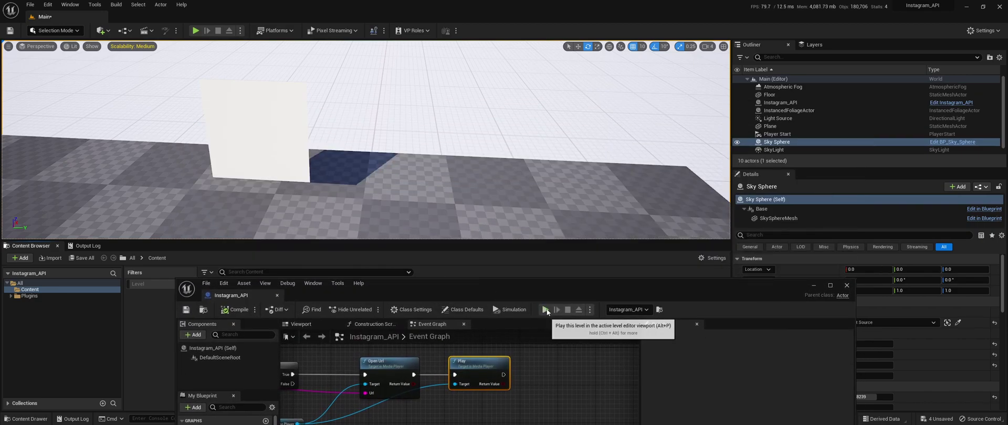
{"action": "left_click", "coordinate": [546, 310]}
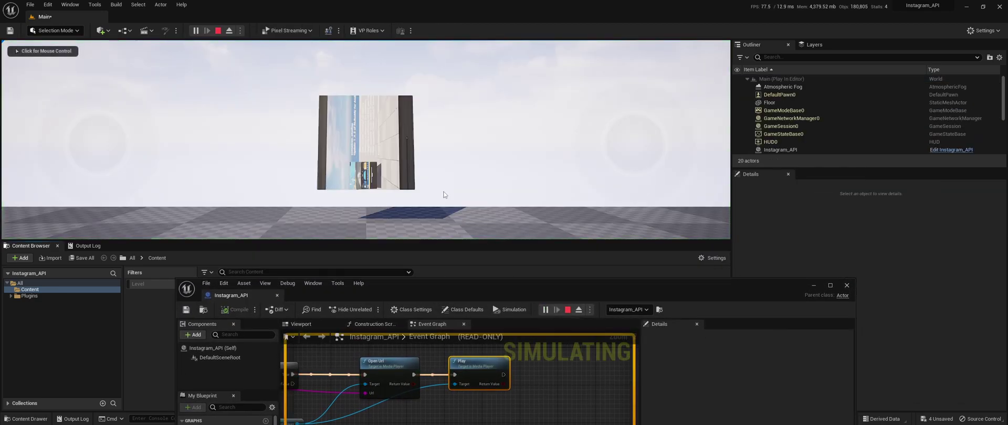
{"action": "left_click", "coordinate": [443, 197]}
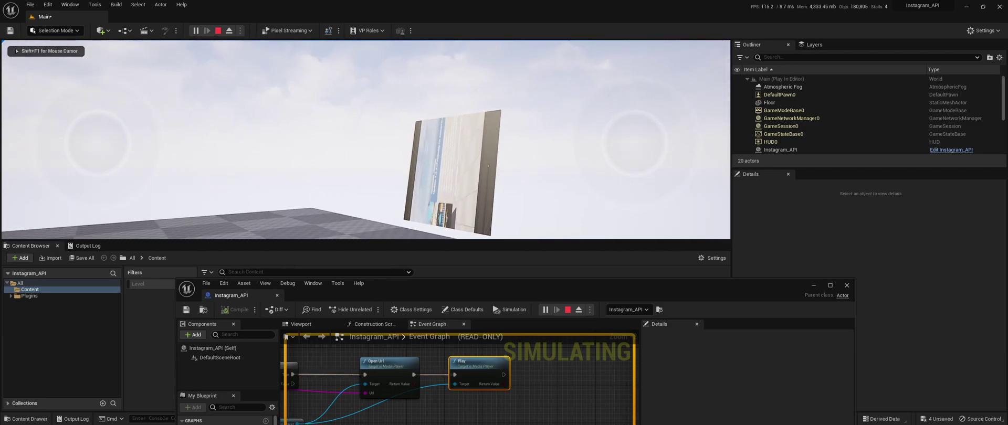
{"action": "key", "text": "w"}
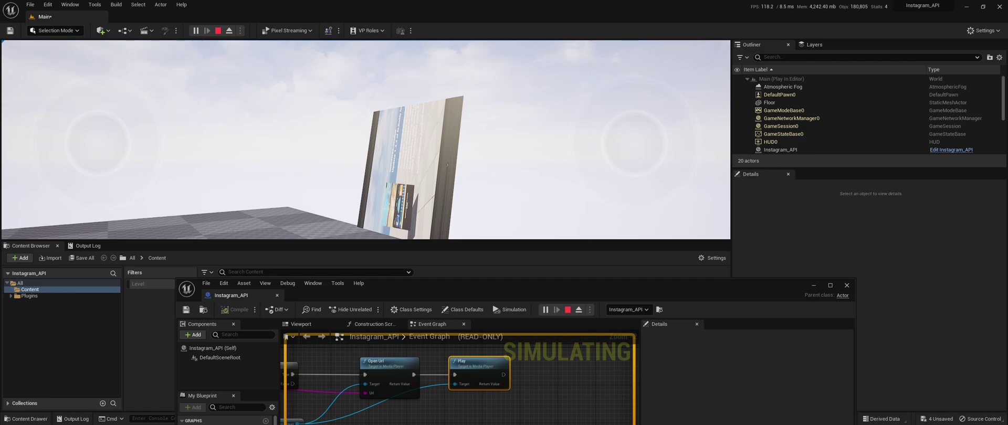
{"action": "key", "text": "Escape"}
{"action": "mouse_move", "coordinate": [547, 296]}
{"action": "left_mouse_down"}
{"action": "mouse_move", "coordinate": [543, 255]}
{"action": "mouse_move", "coordinate": [575, 75]}
{"action": "left_mouse_up"}
{"action": "right_click_drag", "start_coordinate": [315, 199], "coordinate": [397, 198]}
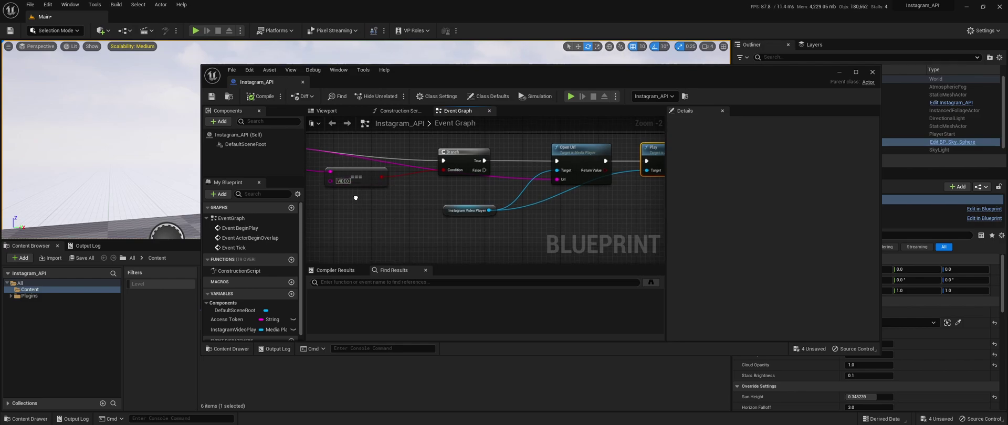
Step: Add a Download Image node to the graph via the 'download im' search
{"action": "mouse_move", "coordinate": [363, 211]}
{"action": "right_mouse_down"}
{"action": "mouse_move", "coordinate": [426, 199]}
{"action": "mouse_move", "coordinate": [319, 164]}
{"action": "right_mouse_up"}
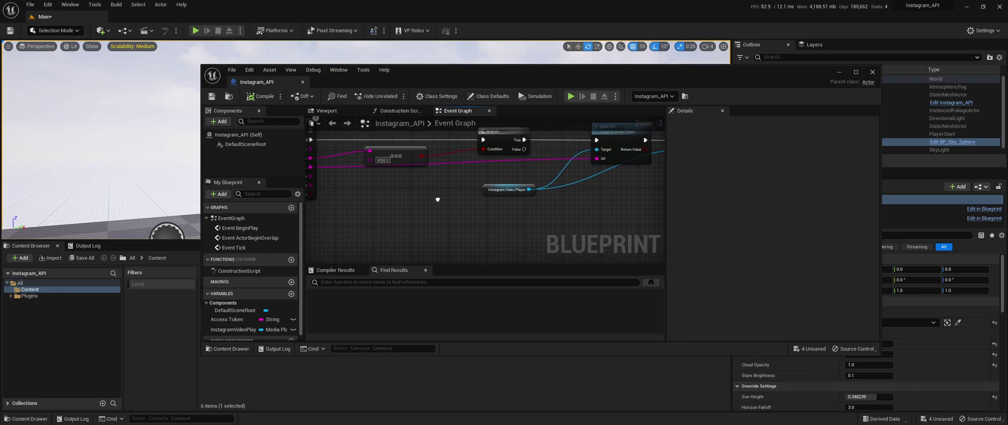
{"action": "right_click_drag", "start_coordinate": [423, 145], "coordinate": [517, 199]}
{"action": "right_click", "coordinate": [517, 199]}
{"action": "type", "text": "download tex"}
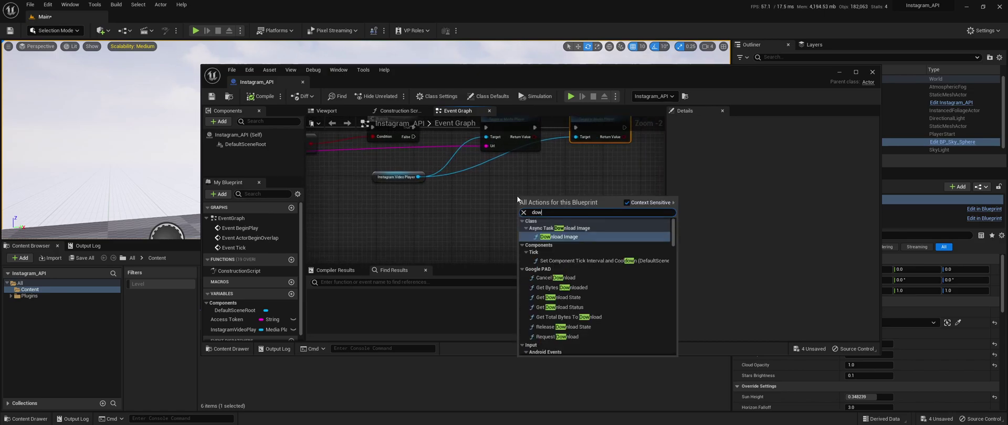
{"action": "key", "text": "BackSpace"}
{"action": "key", "text": "BackSpace"}
{"action": "key", "text": "BackSpace"}
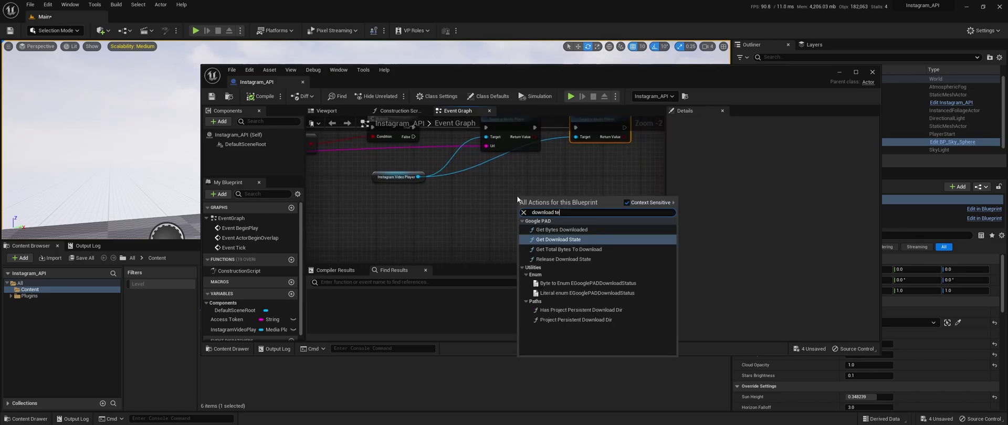
{"action": "type", "text": "imag"}
{"action": "key", "text": "Return"}
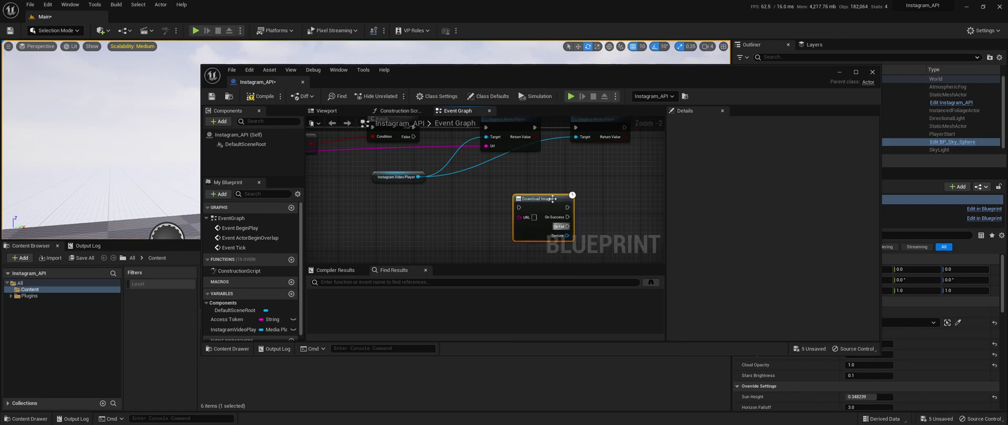
Step: Connect Branch False and the post's Media URL to the Download Image node
{"action": "right_click_drag", "start_coordinate": [524, 197], "coordinate": [649, 206]}
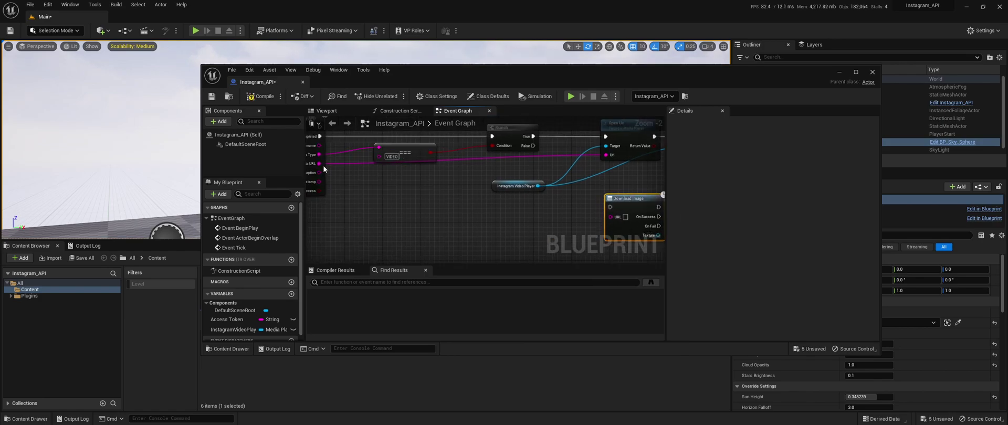
{"action": "left_click_drag", "start_coordinate": [533, 145], "coordinate": [610, 207]}
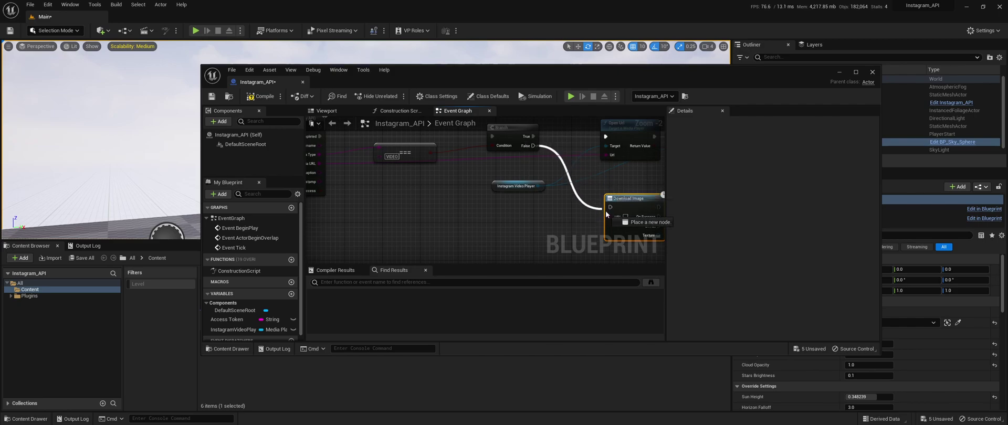
{"action": "left_click_drag", "start_coordinate": [319, 163], "coordinate": [611, 216]}
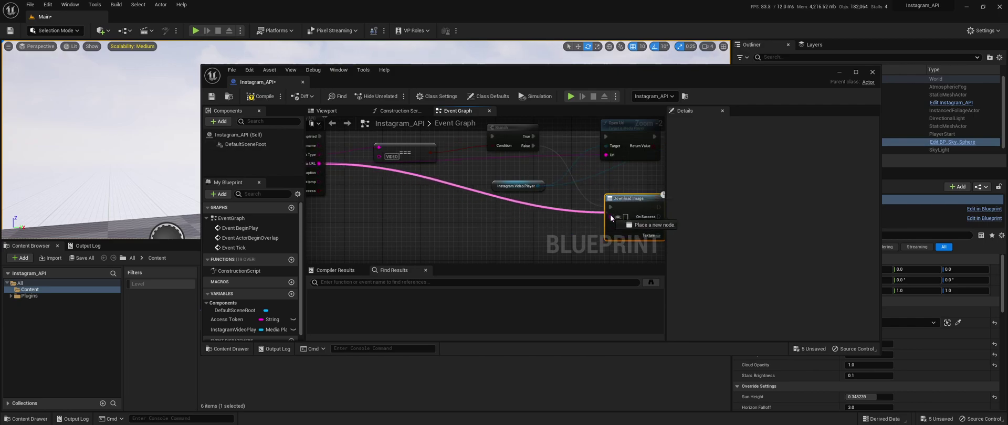
{"action": "right_click_drag", "start_coordinate": [662, 216], "coordinate": [446, 172]}
{"action": "left_click_drag", "start_coordinate": [430, 173], "coordinate": [495, 166]}
{"action": "left_click", "coordinate": [454, 196]}
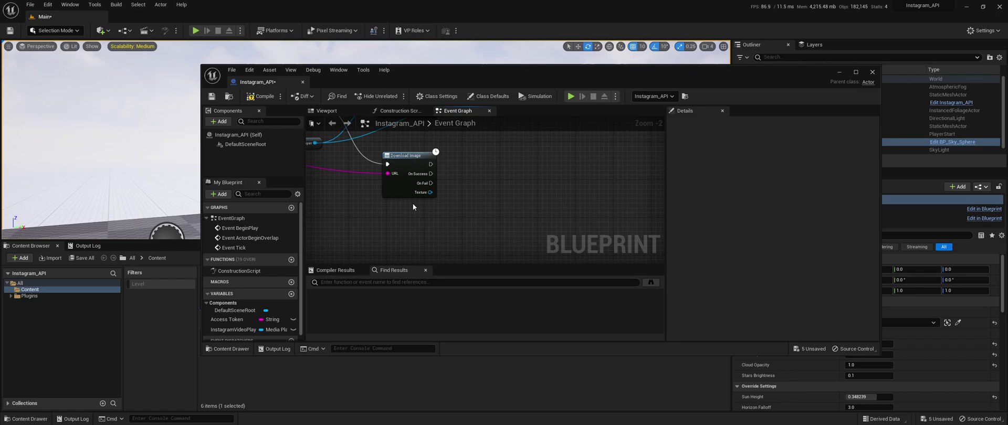
{"action": "left_click_drag", "start_coordinate": [372, 158], "coordinate": [387, 163]}
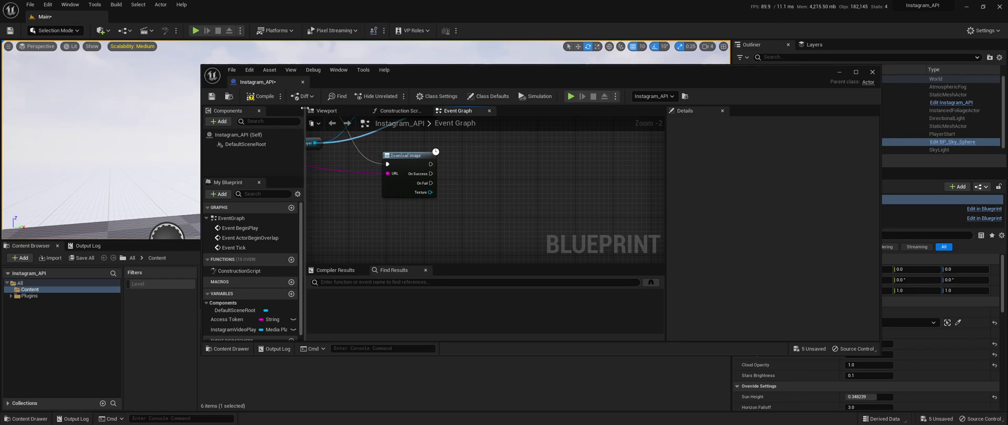
{"action": "right_click_drag", "start_coordinate": [460, 188], "coordinate": [508, 179]}
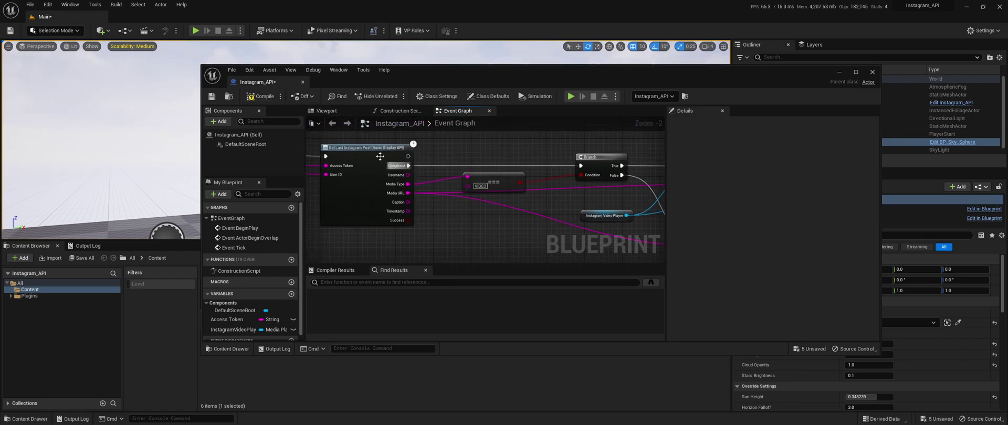